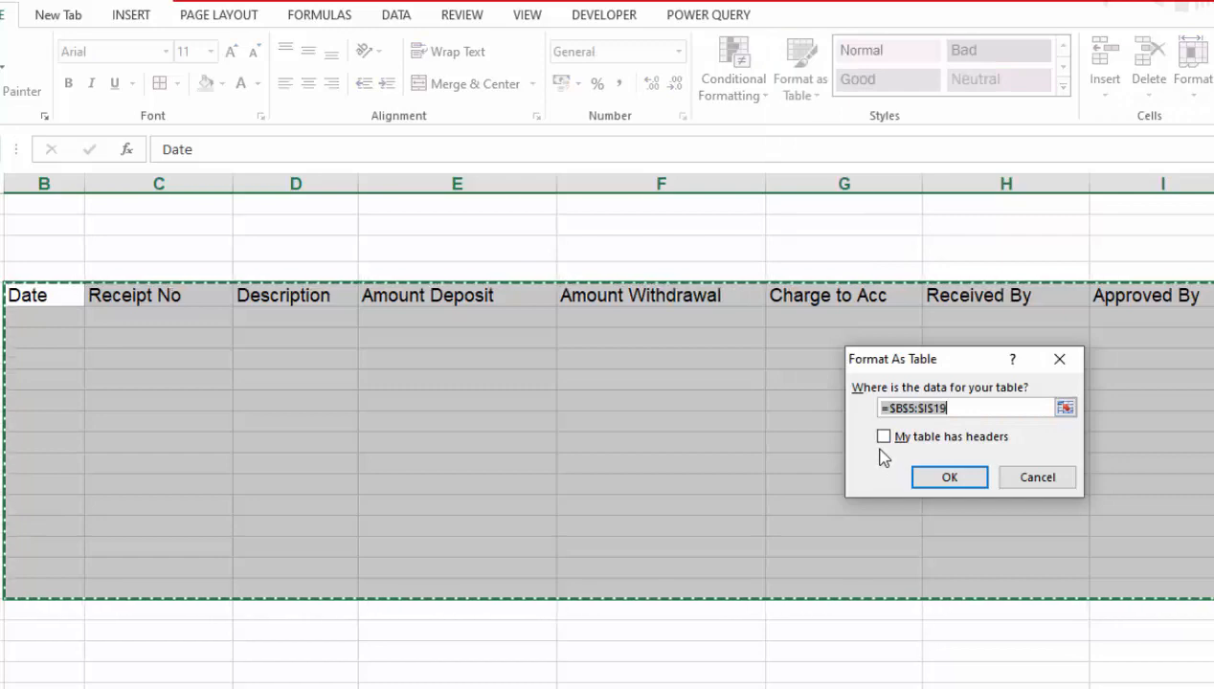
# - Format the range B5:I19 as a table, treating its first row as headers
pyautogui.click(882, 439)
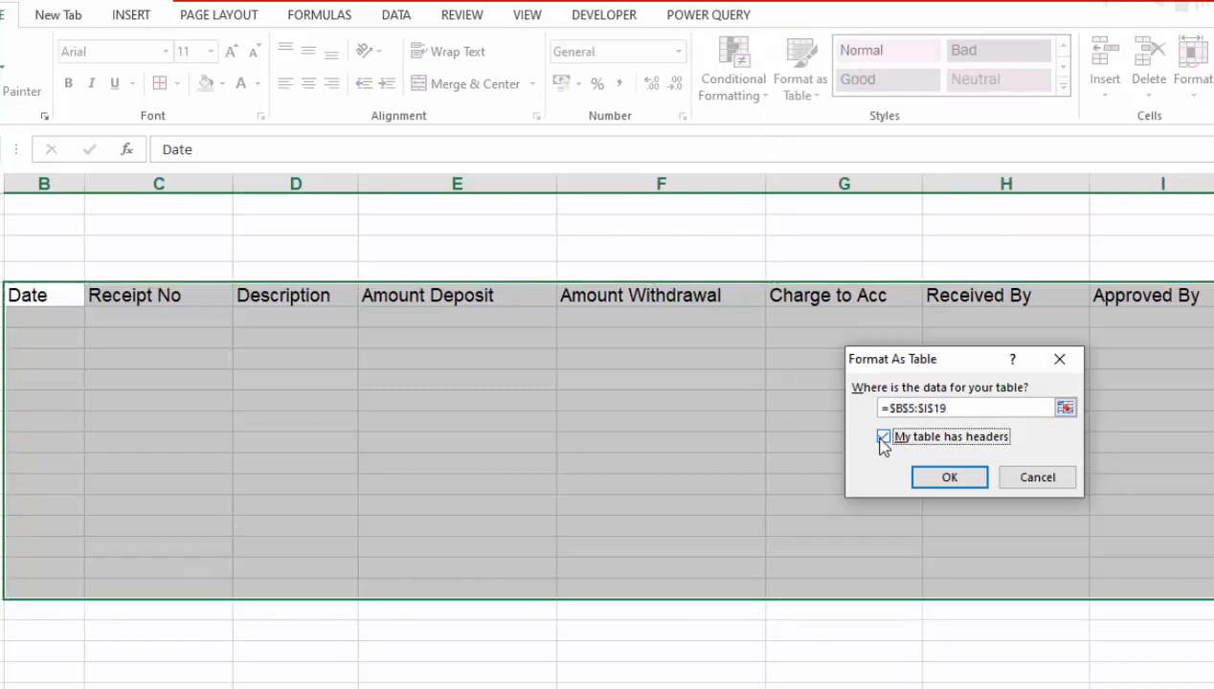
pyautogui.click(951, 480)
pyautogui.click(854, 673)
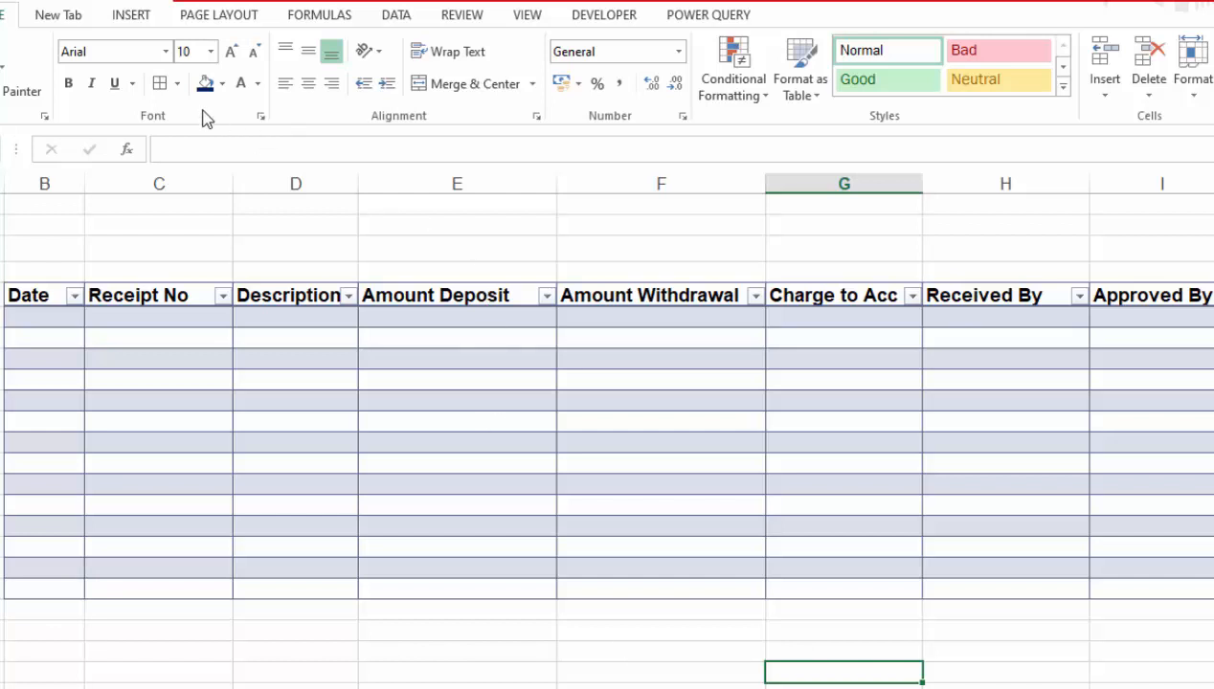
# - Draw a thick dark blue border line across columns B to I along the bottom of the empty row beneath the table
pyautogui.click(177, 84)
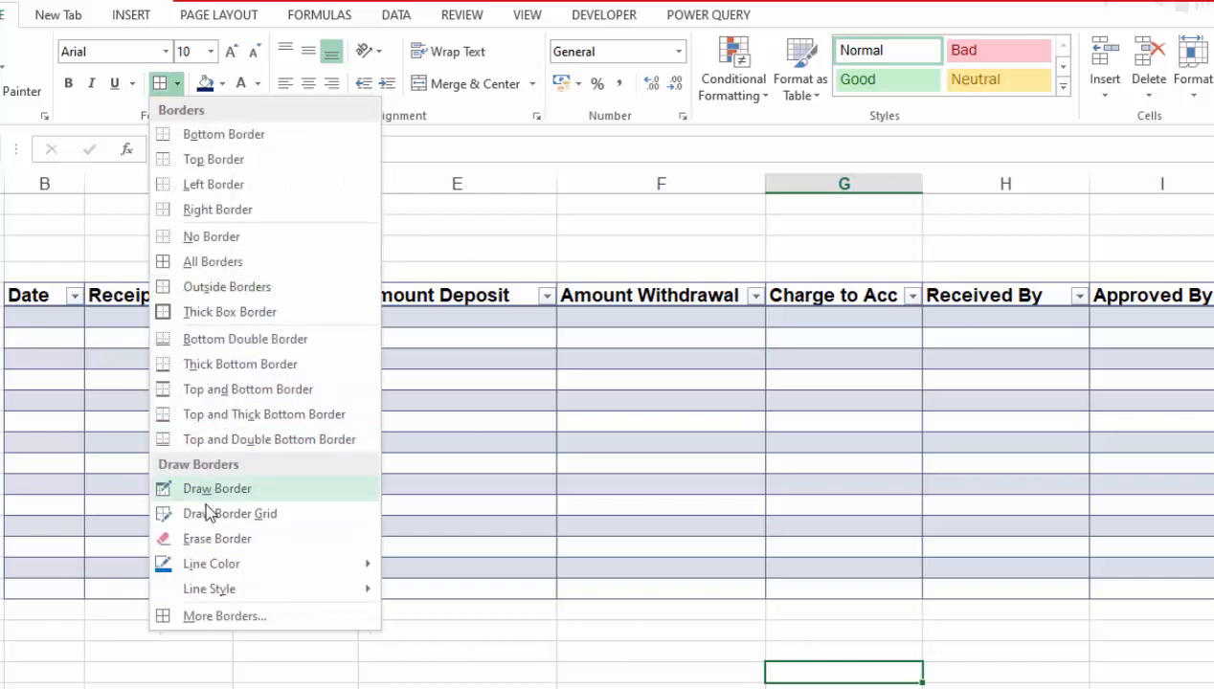
pyautogui.moveTo(217, 586)
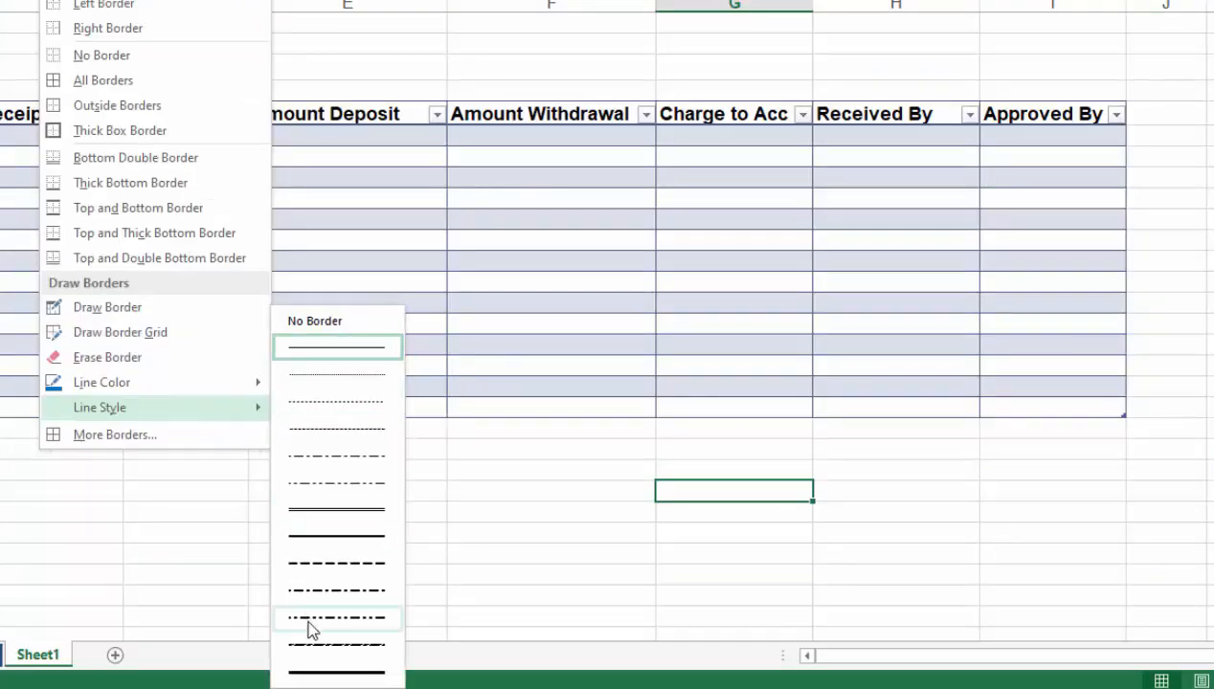
pyautogui.click(320, 674)
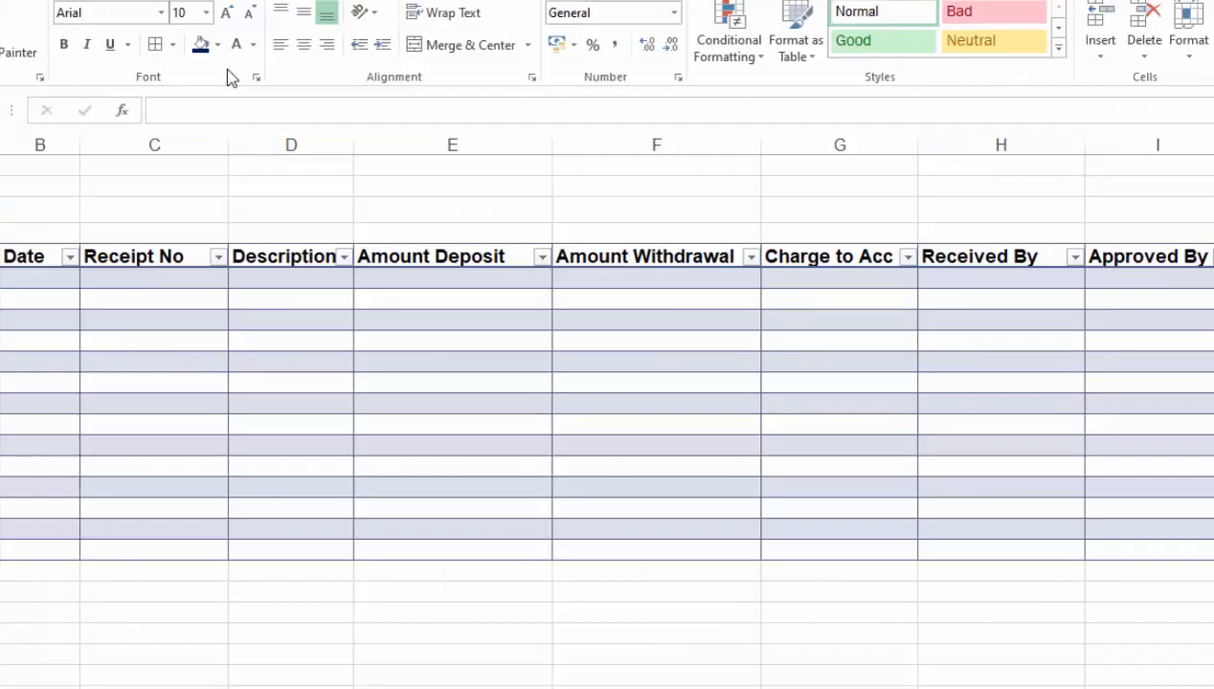
pyautogui.click(218, 45)
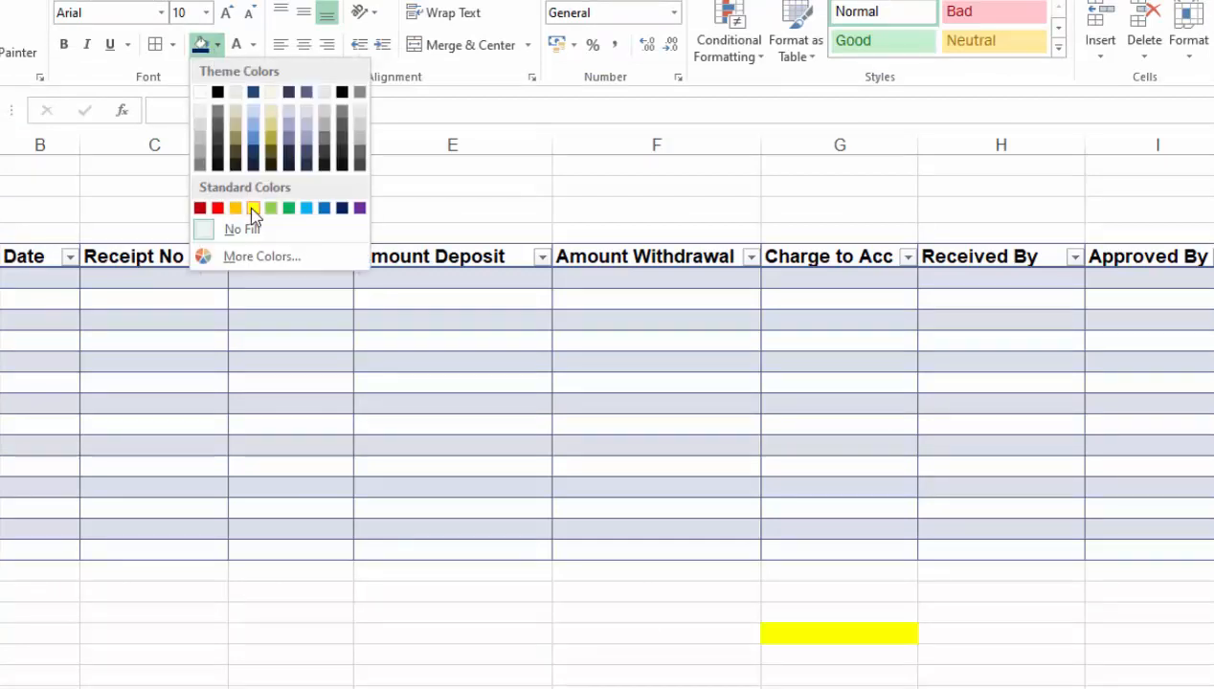
pyautogui.click(174, 48)
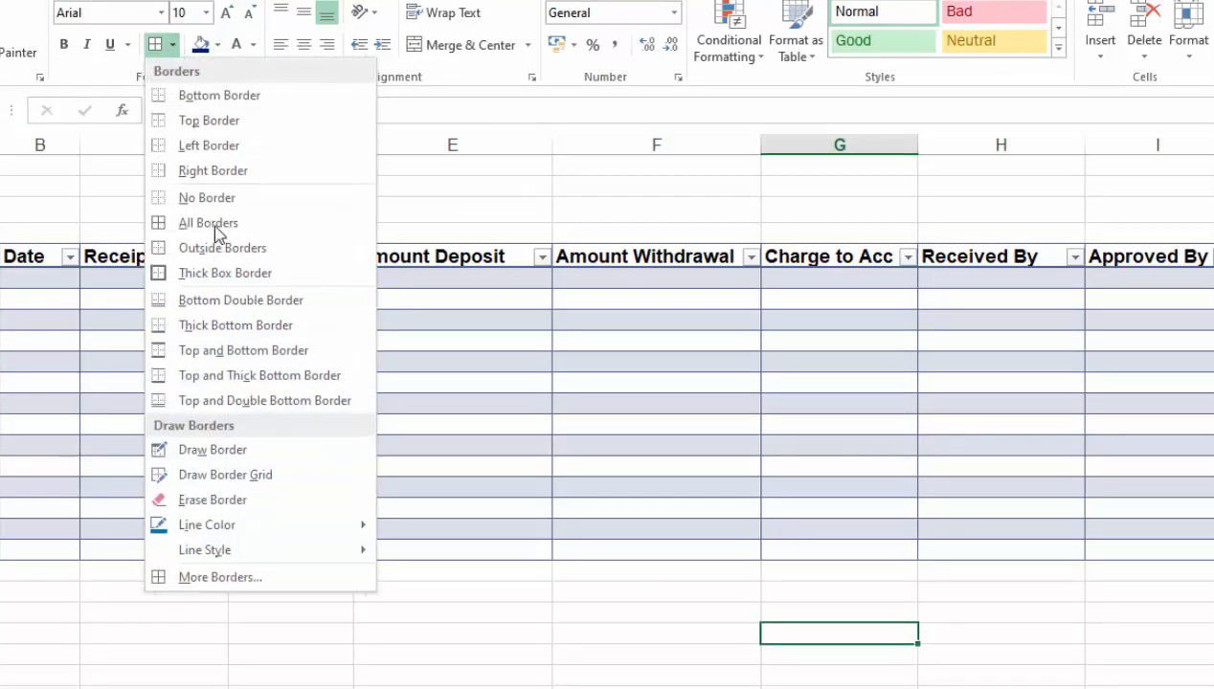
pyautogui.moveTo(266, 524)
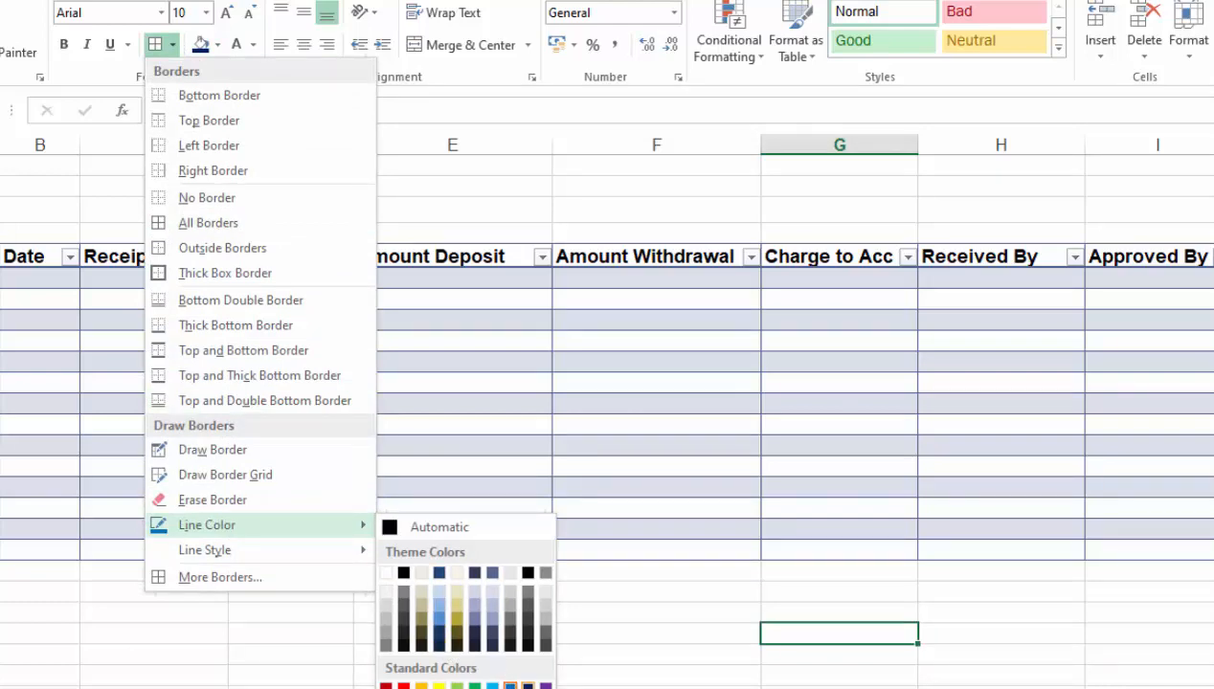
pyautogui.click(510, 685)
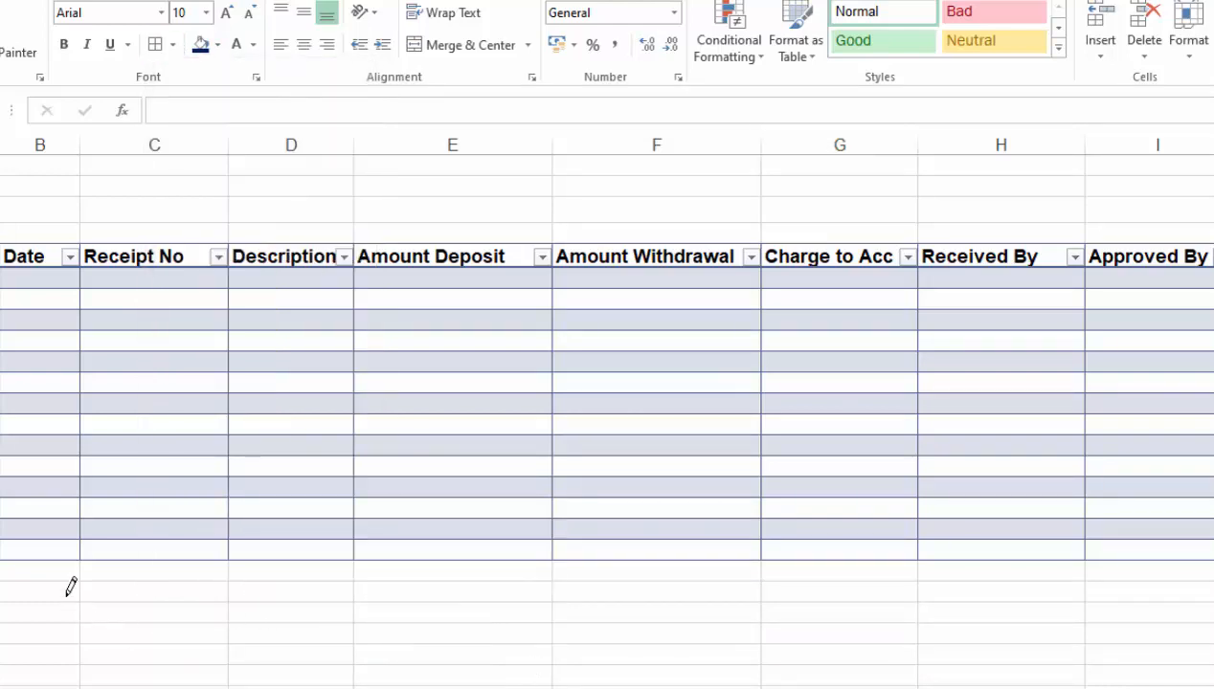
pyautogui.moveTo(19, 572); pyautogui.dragTo(406, 572)
pyautogui.moveTo(565, 565)
pyautogui.mouseDown()
pyautogui.moveTo(924, 557)
pyautogui.moveTo(1128, 570)
pyautogui.mouseUp()
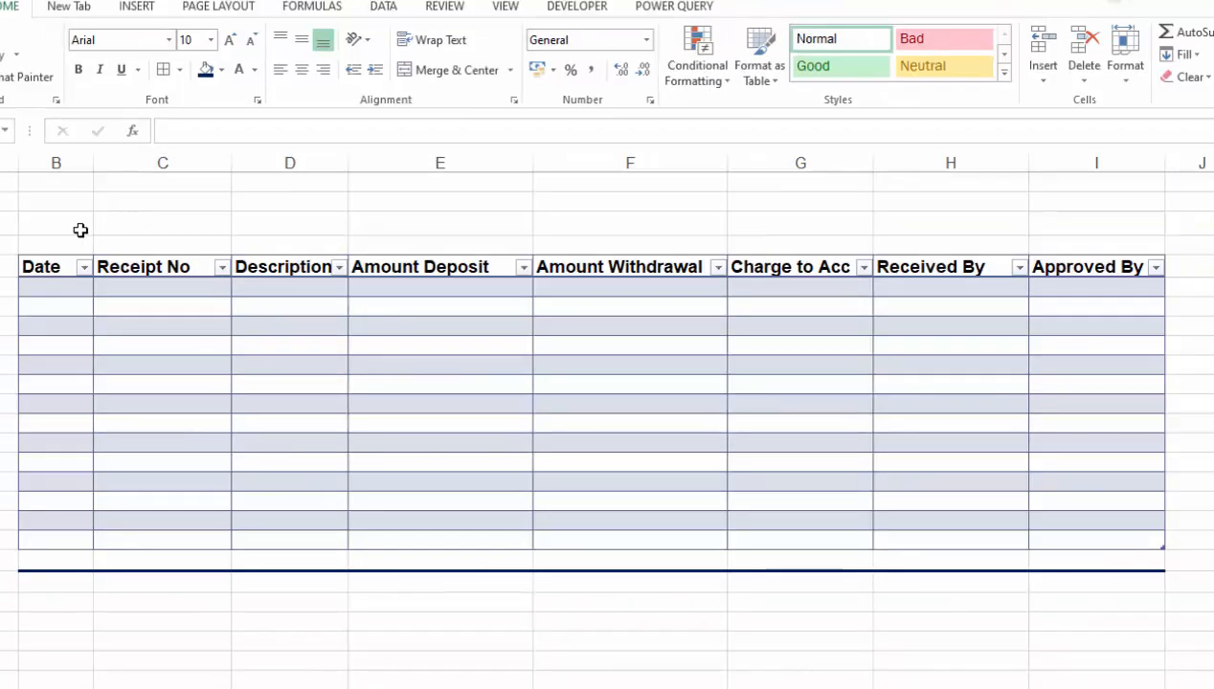
# - Enter "For the Month of March, 2021" in the merged cell above the Date and Receipt No headers
pyautogui.click(73, 228)
pyautogui.write('For th')
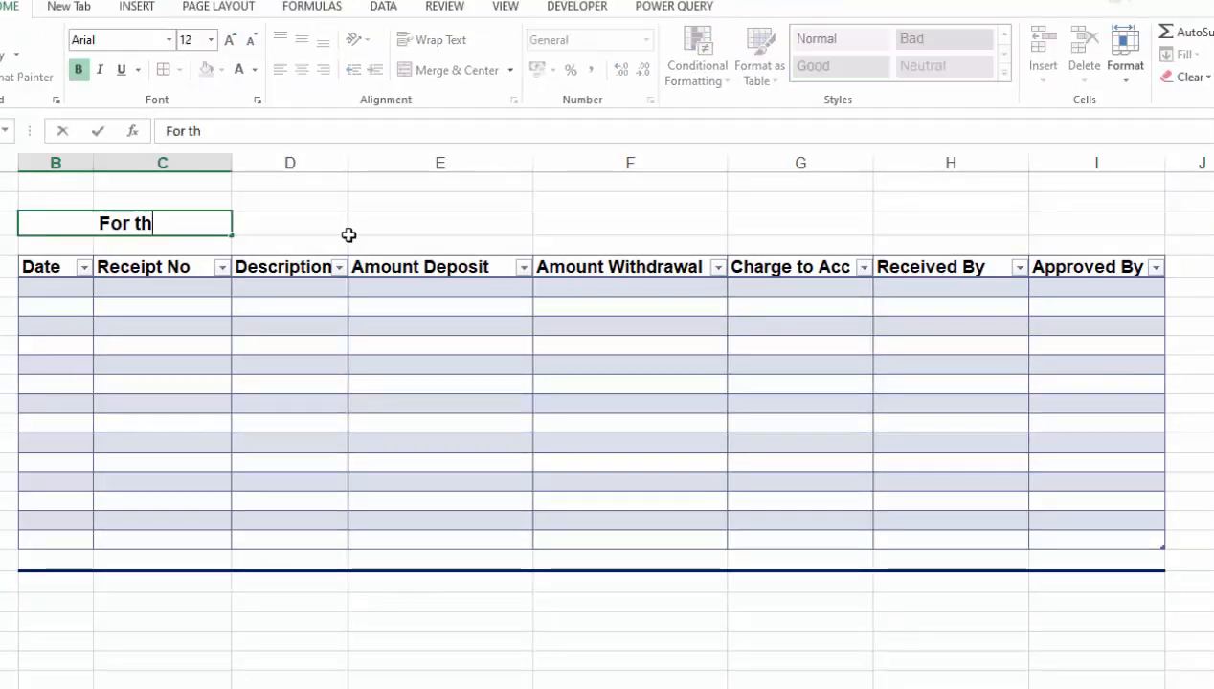
pyautogui.write('e Month')
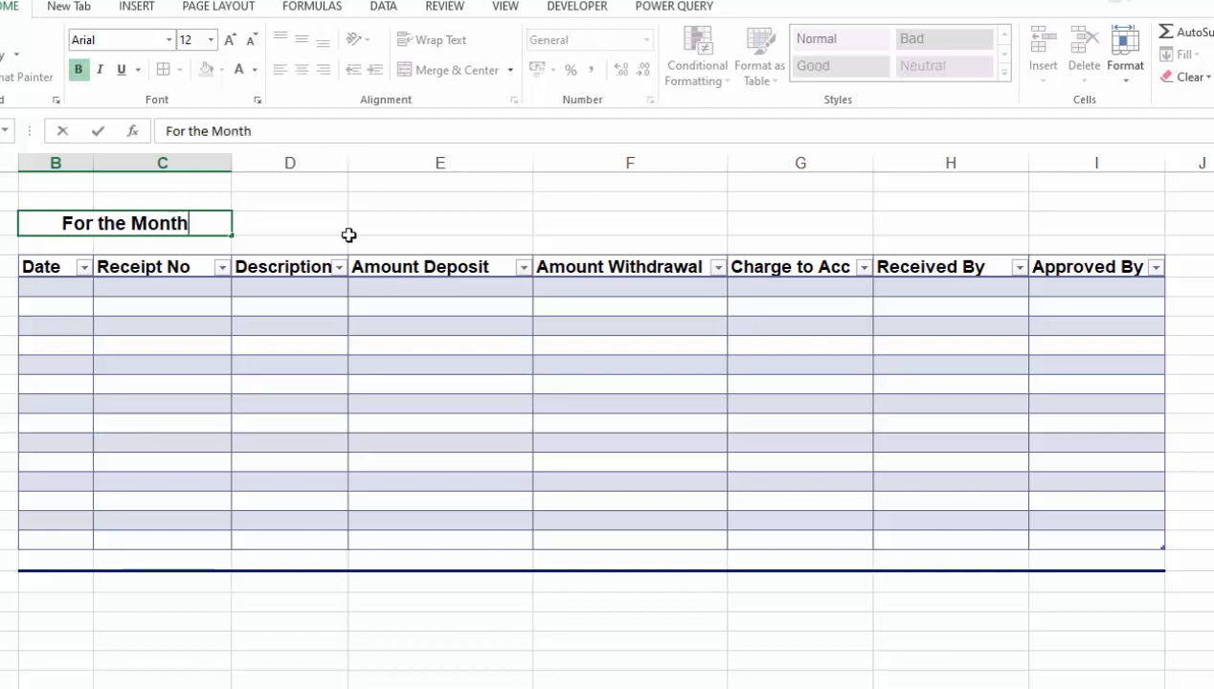
pyautogui.write(' of Mar')
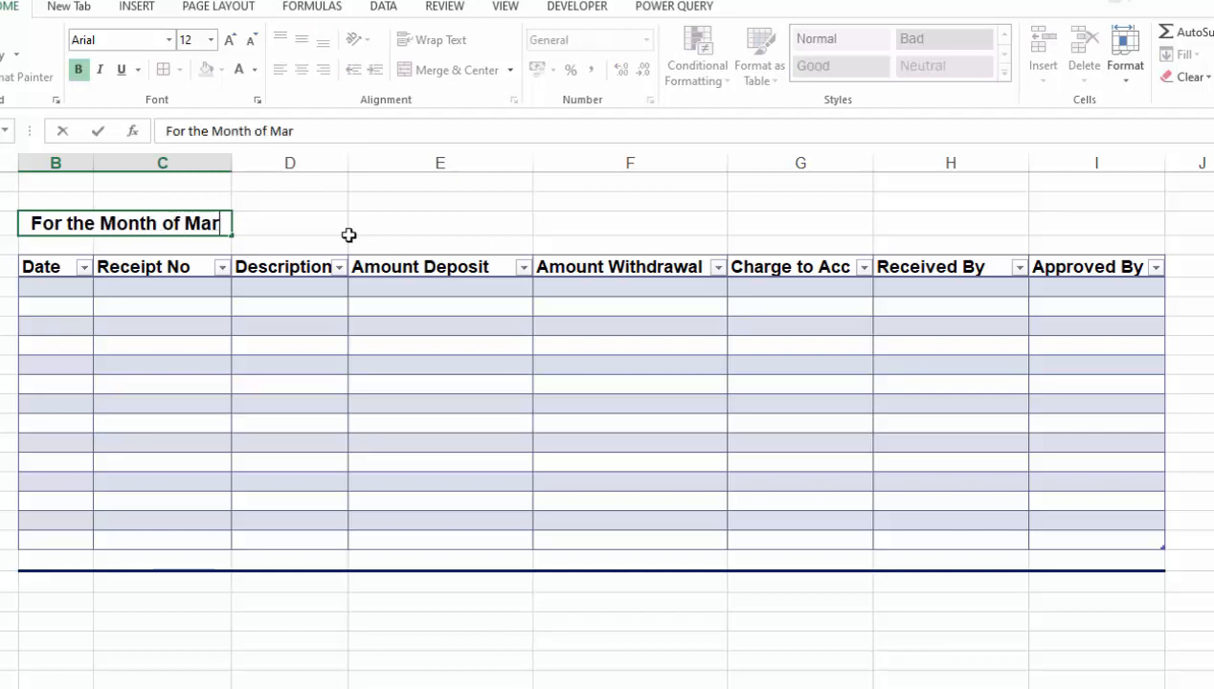
pyautogui.write('ch')
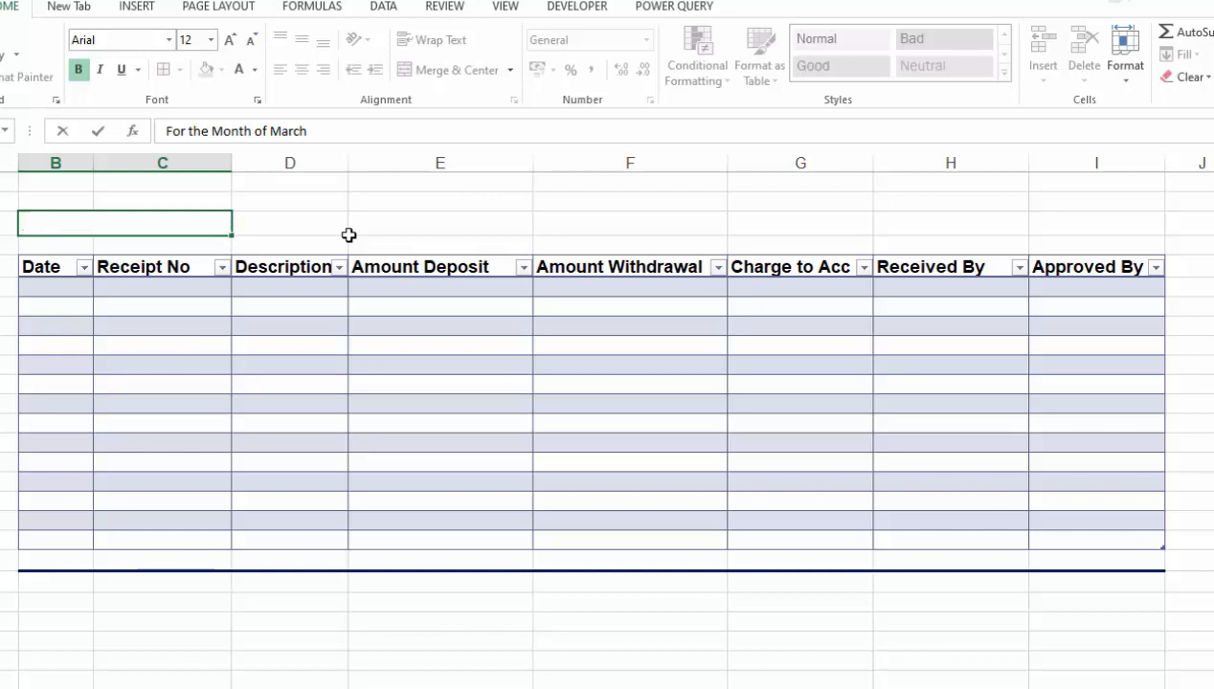
pyautogui.write(', 2')
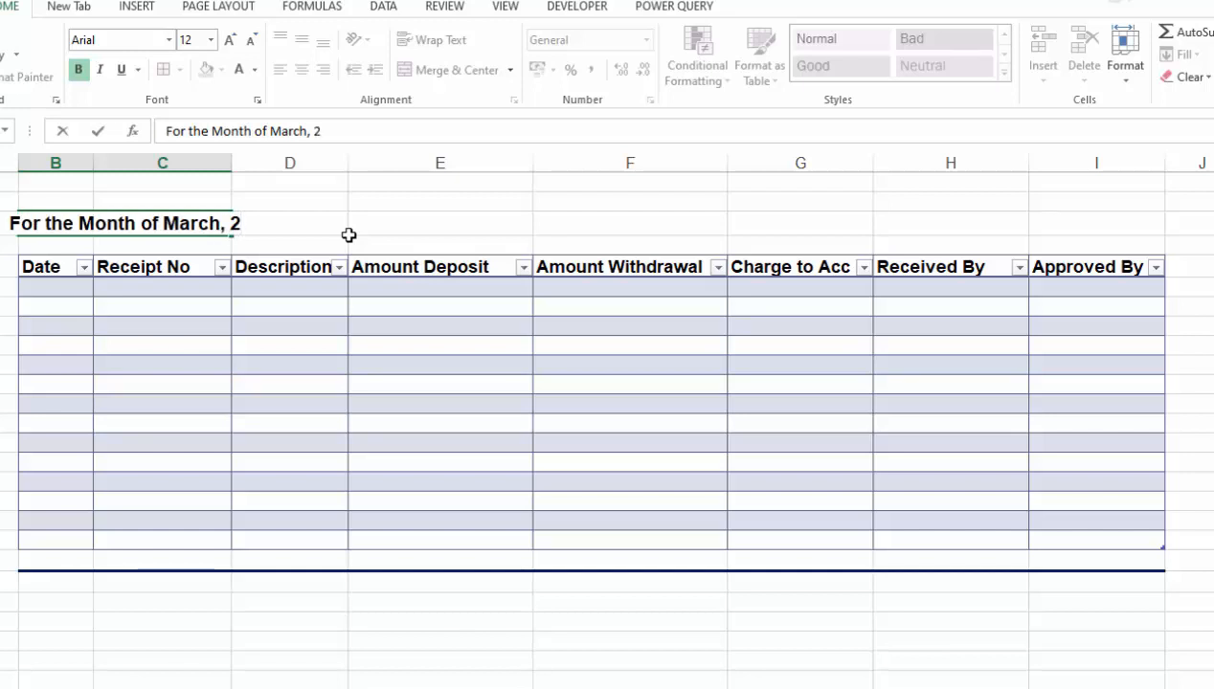
pyautogui.write('021')
# - Merge and center the month heading across columns B to D and set its font size to 11
pyautogui.keyDown('shift'); pyautogui.click(343, 228); pyautogui.keyUp('shift')
pyautogui.click(446, 71)
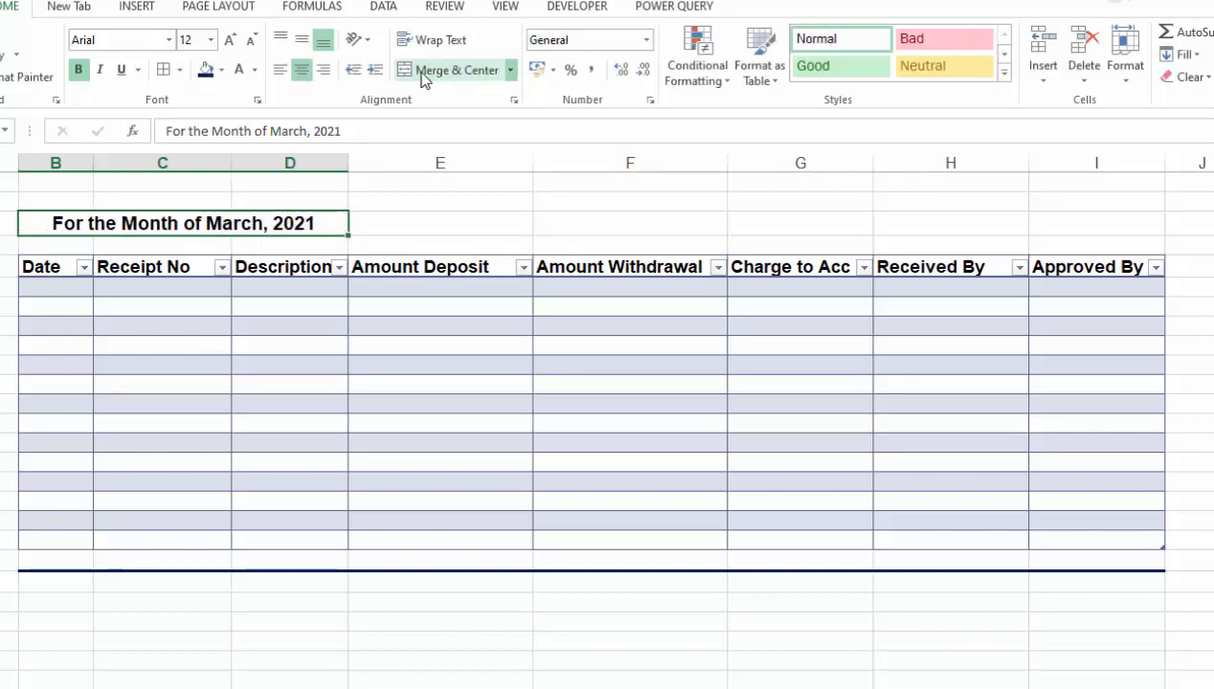
pyautogui.click(251, 42)
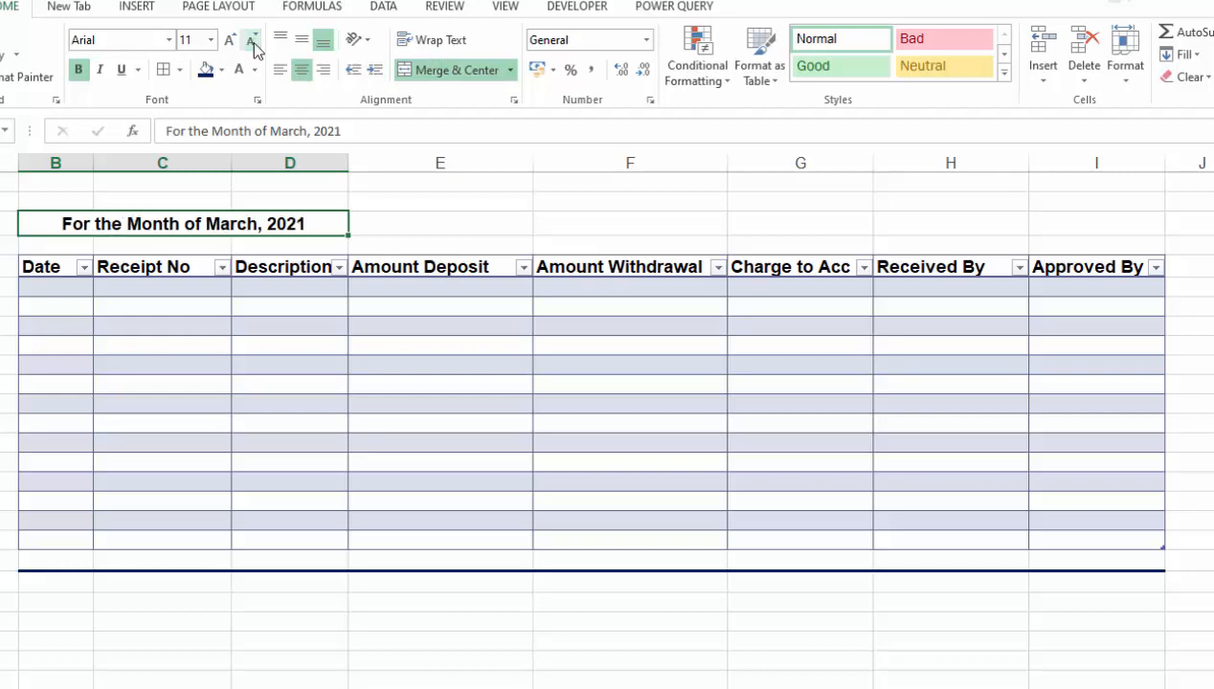
# - Enter "Balance" above the Charge to Acc header and merge the two cells beside it in columns H and I
pyautogui.click(807, 227)
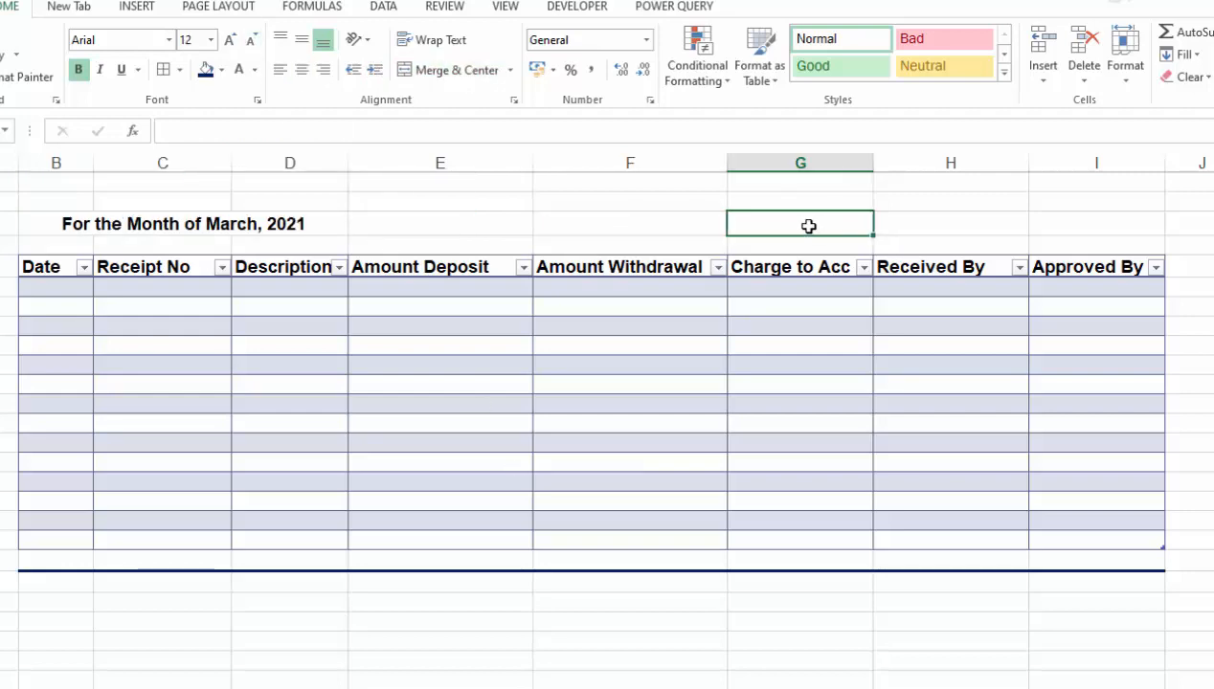
pyautogui.write('Balance')
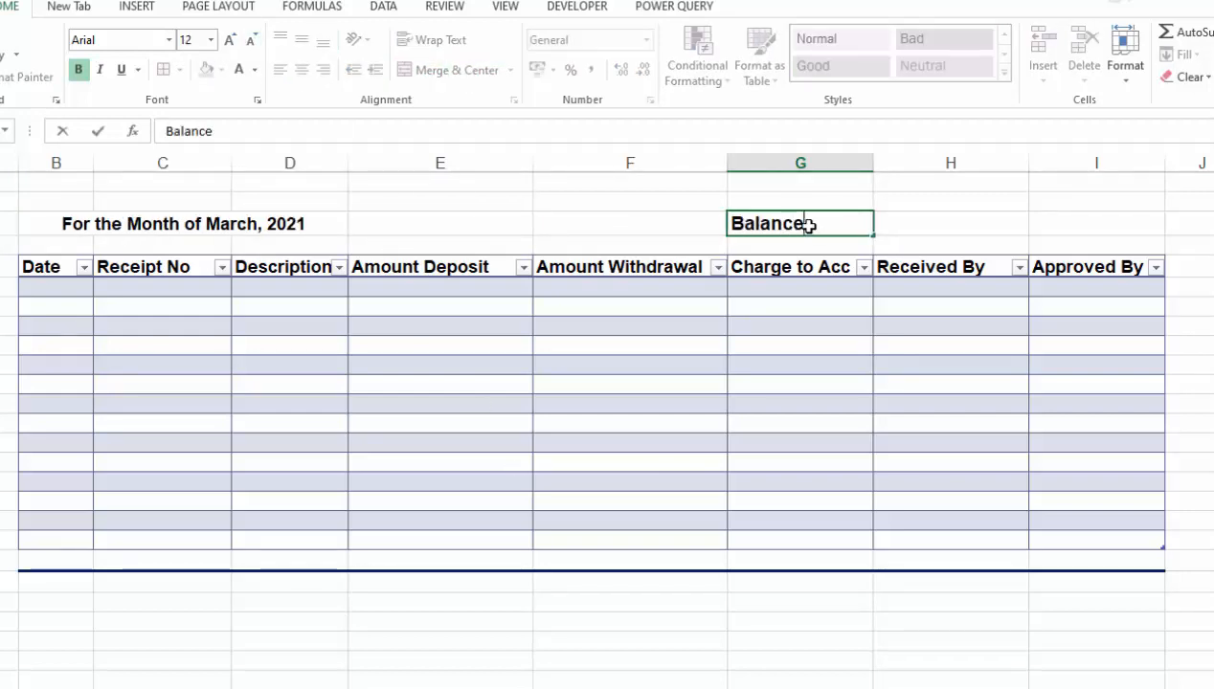
pyautogui.moveTo(948, 223); pyautogui.dragTo(1096, 223)
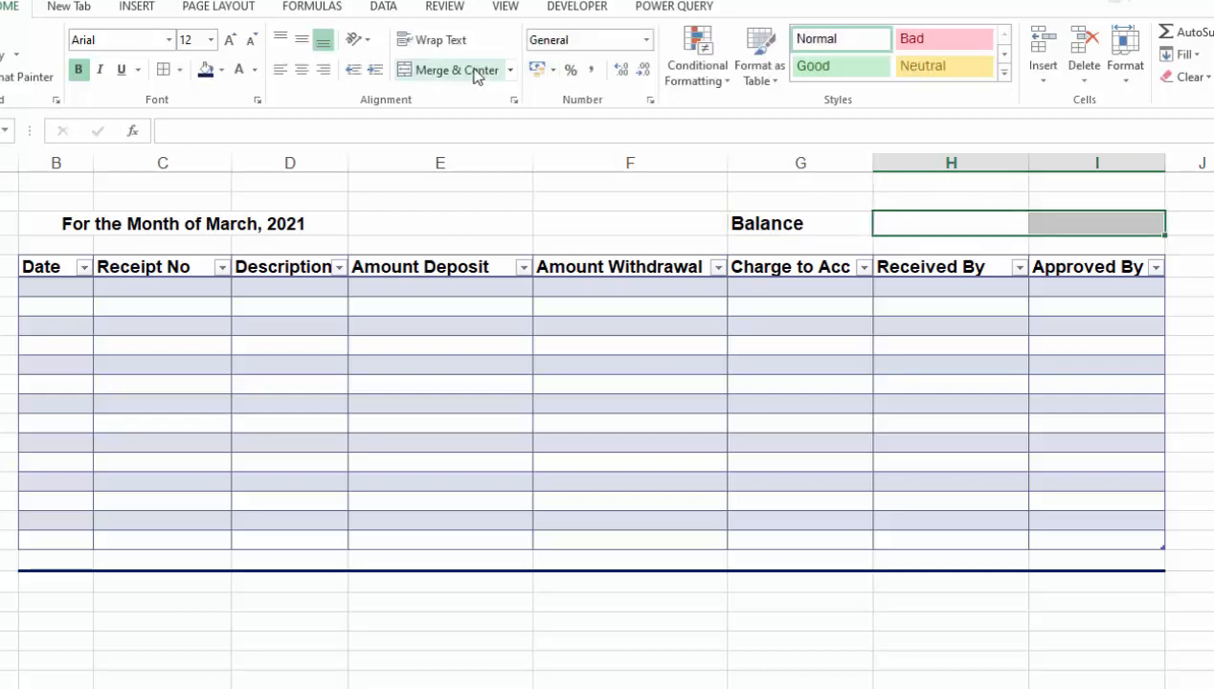
pyautogui.click(414, 73)
# - Reduce the Balance label's font by one size and set the month heading's font size to 10
pyautogui.click(746, 222)
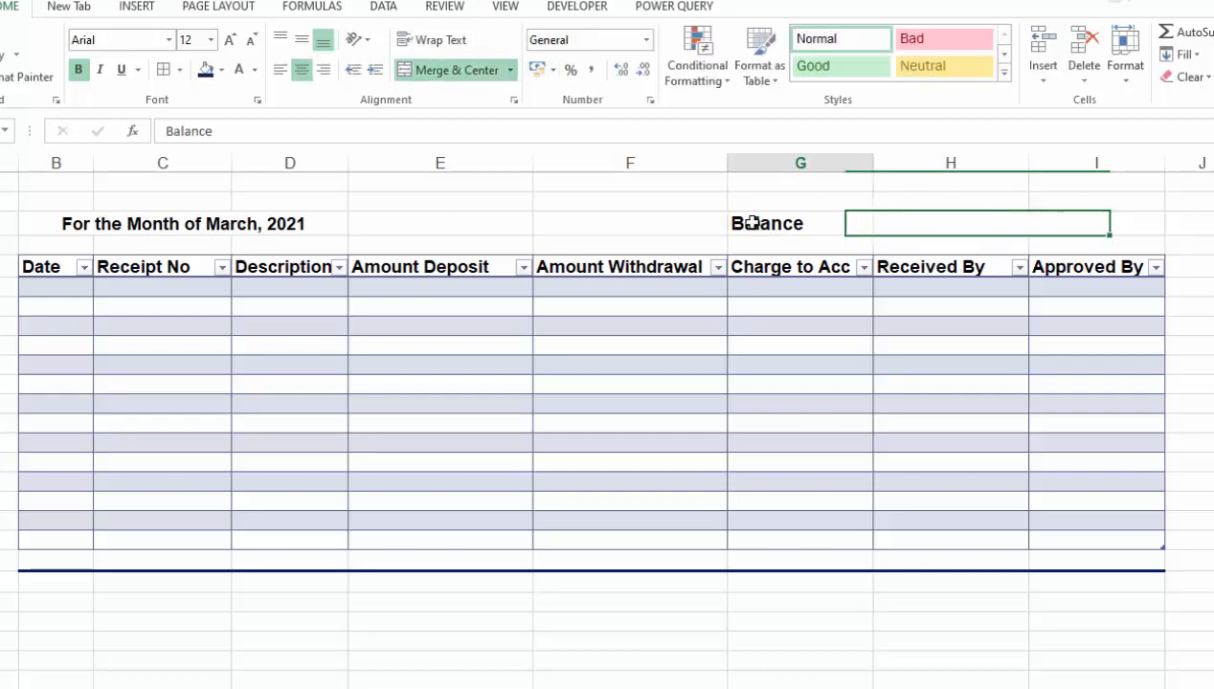
pyautogui.click(250, 43)
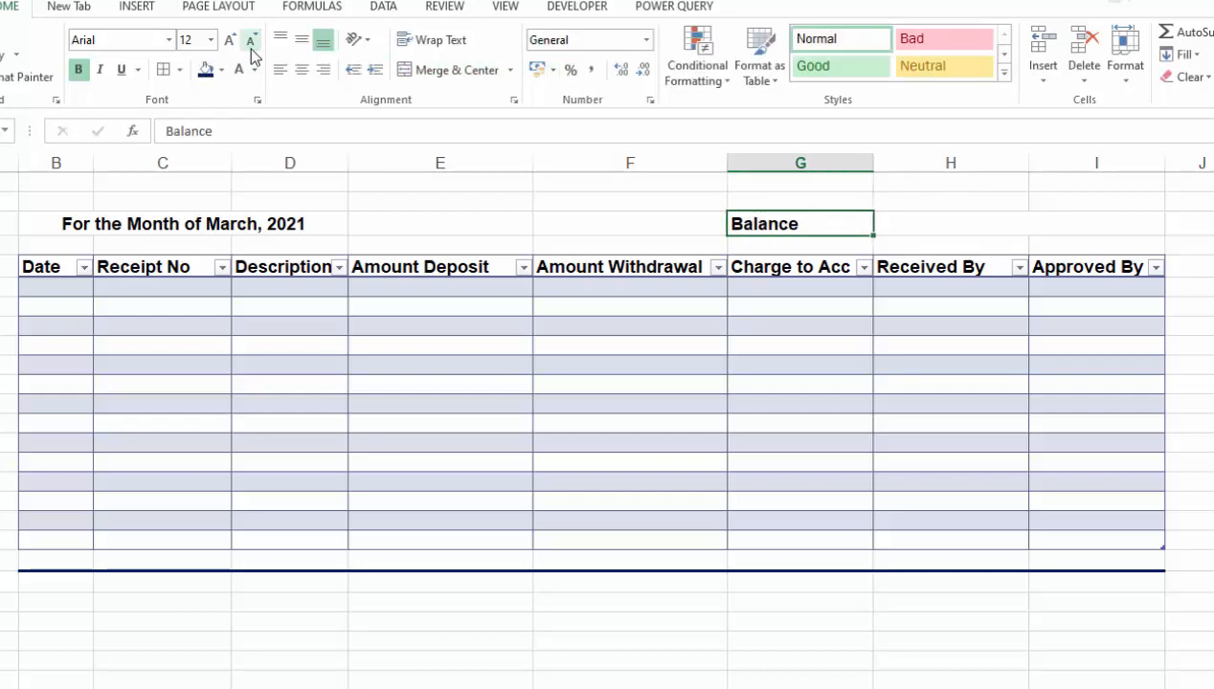
pyautogui.click(196, 224)
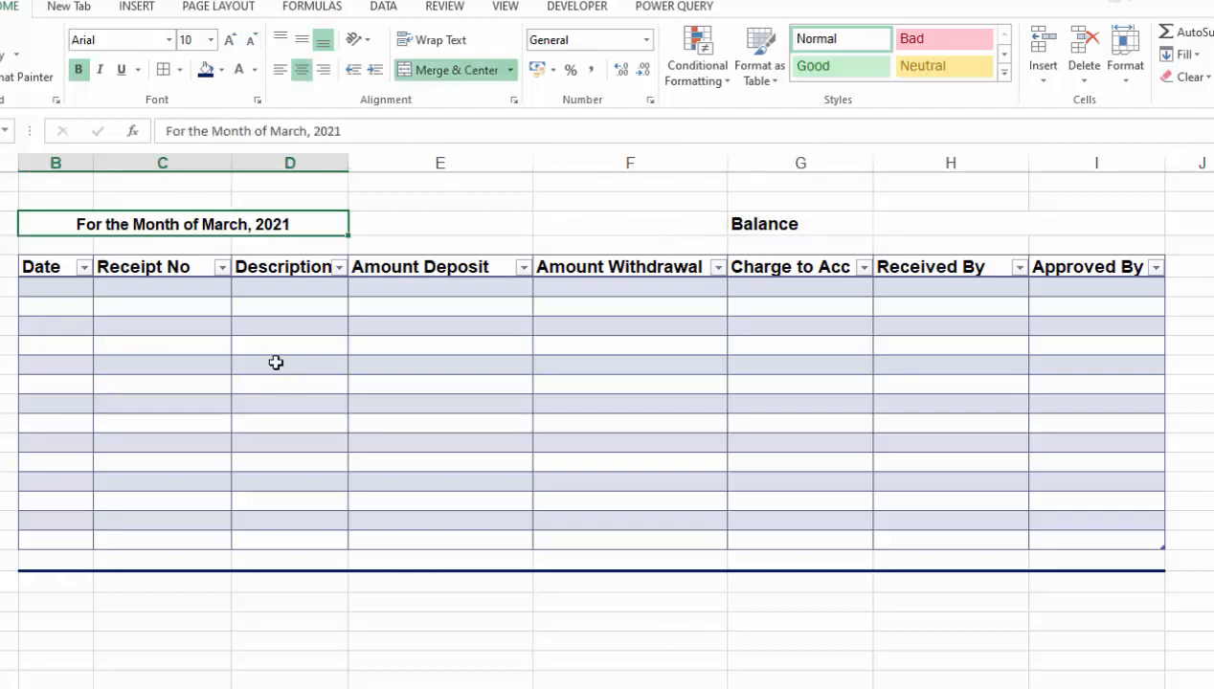
# - Draw a thick solid dark blue border line across columns B to I along the bottom of the top row, above the month heading
pyautogui.click(179, 69)
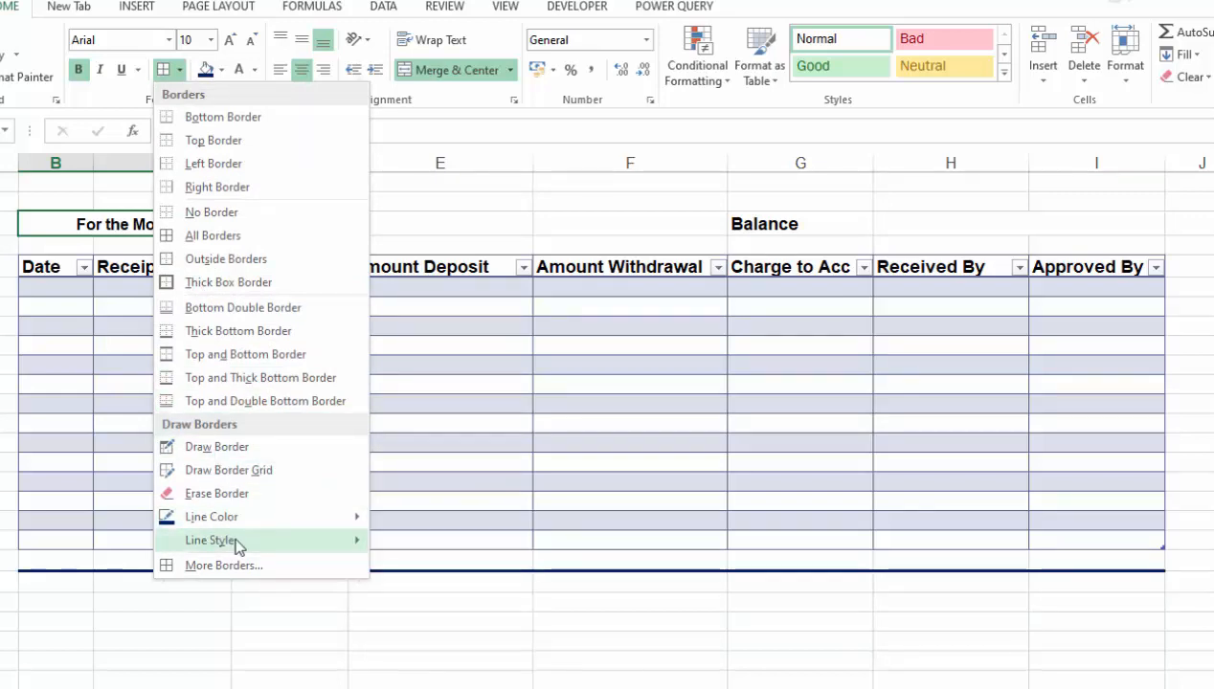
pyautogui.moveTo(331, 542)
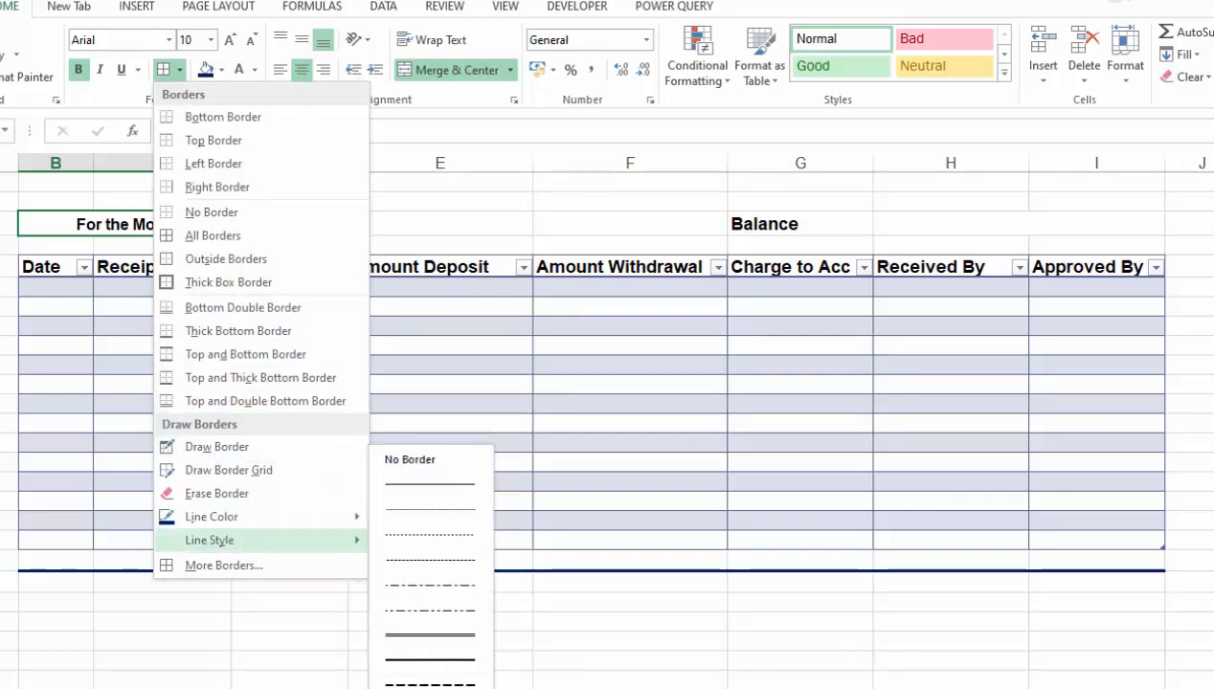
pyautogui.click(430, 660)
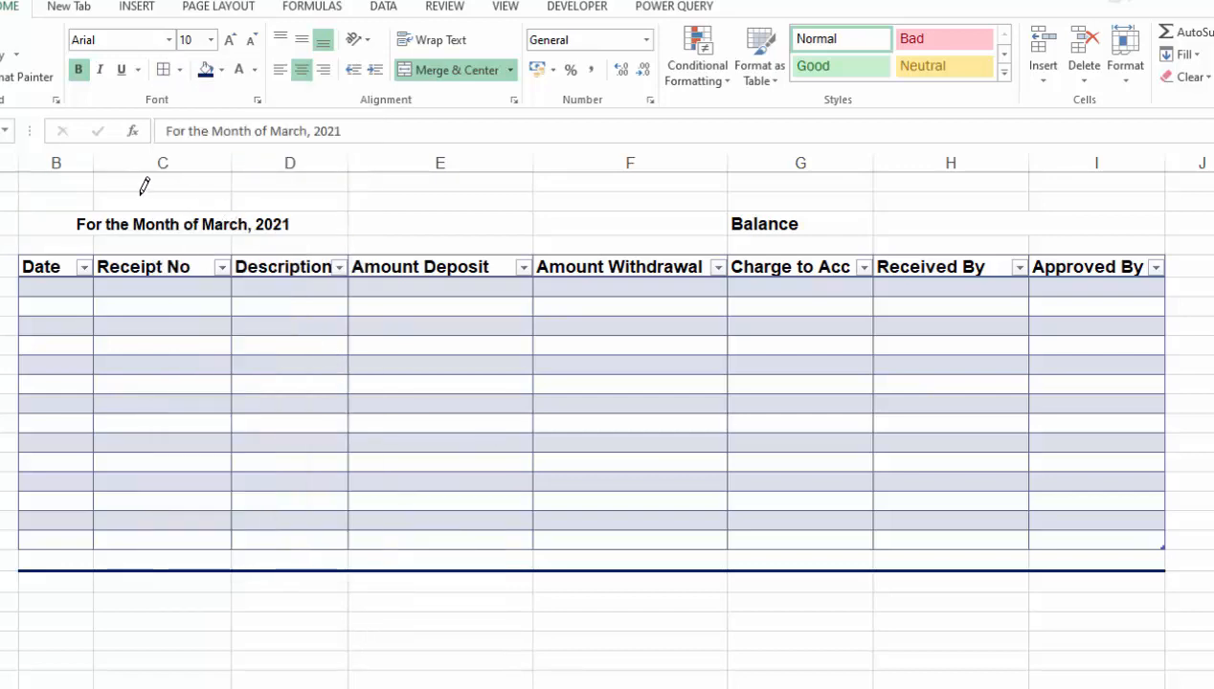
pyautogui.moveTo(125, 182)
pyautogui.mouseDown()
pyautogui.moveTo(1095, 156)
pyautogui.moveTo(1100, 178)
pyautogui.mouseUp()
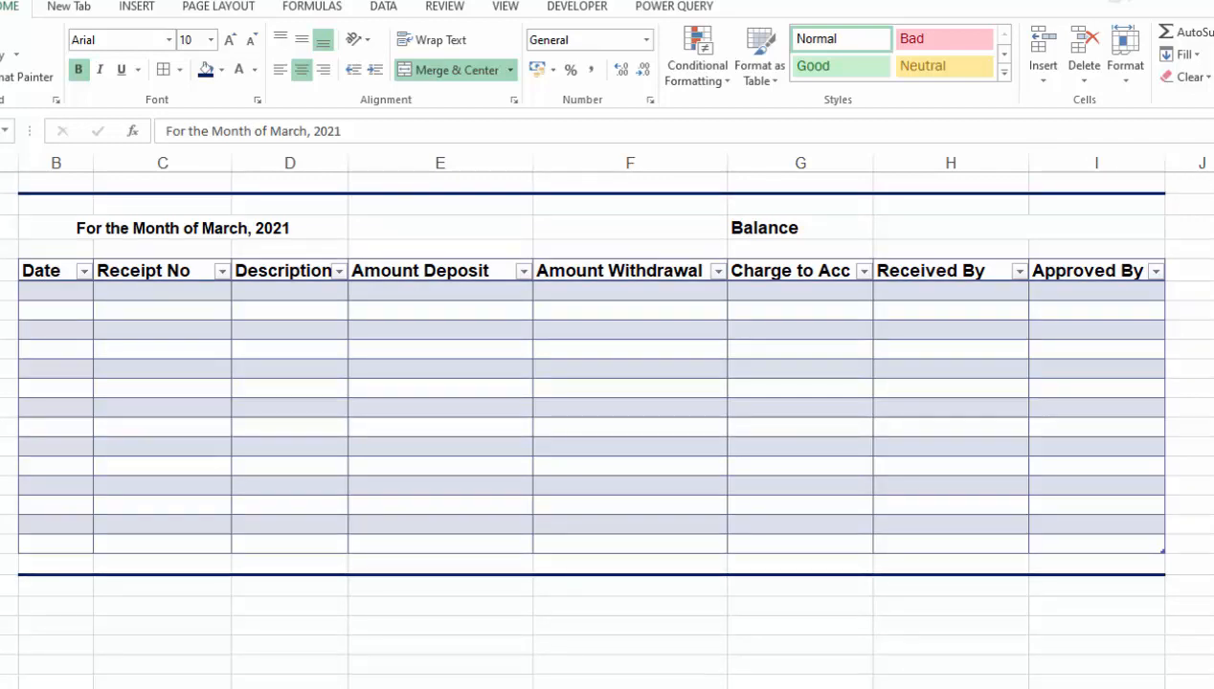
pyautogui.click(627, 454)
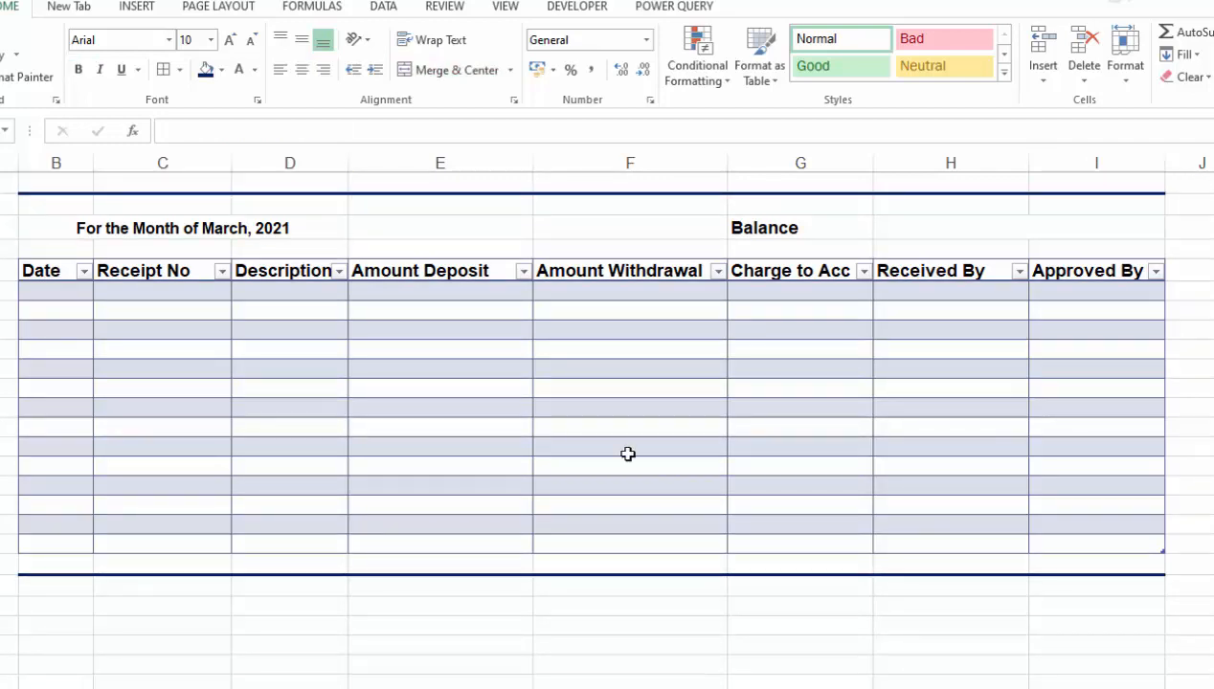
# - Merge and center the columns B and C cells in the top row and enter the title "Petty Cash"
pyautogui.moveTo(57, 183); pyautogui.dragTo(122, 184)
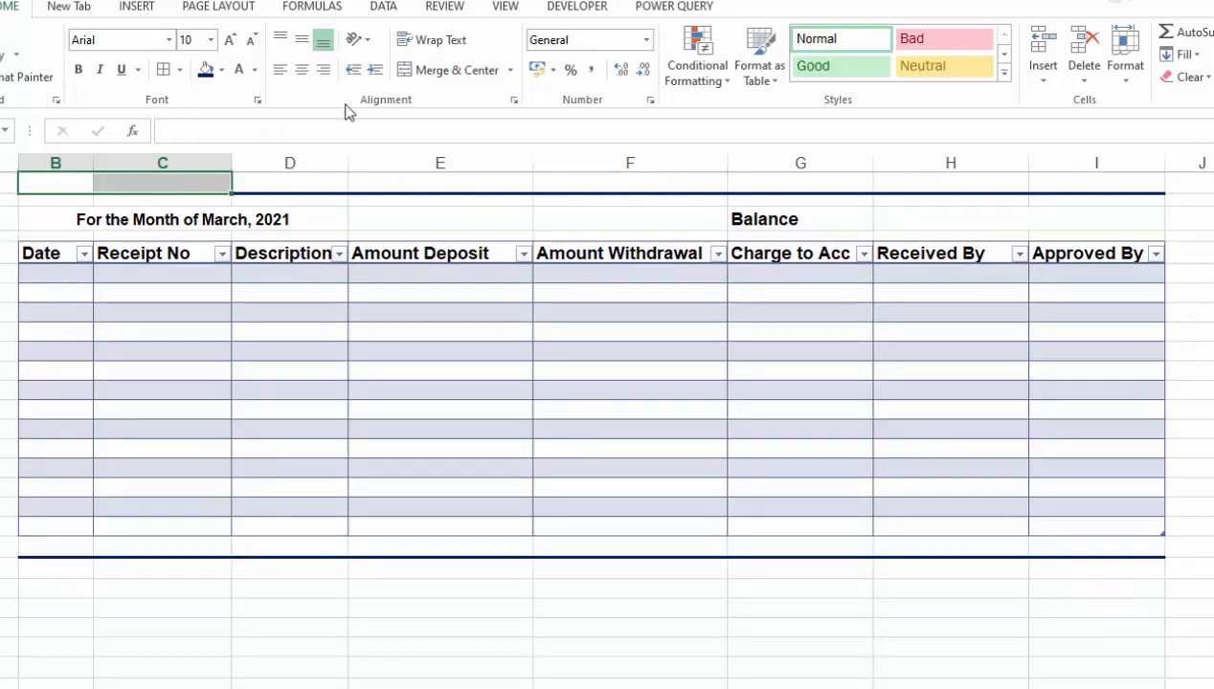
pyautogui.click(435, 70)
pyautogui.write('Petty Cash')
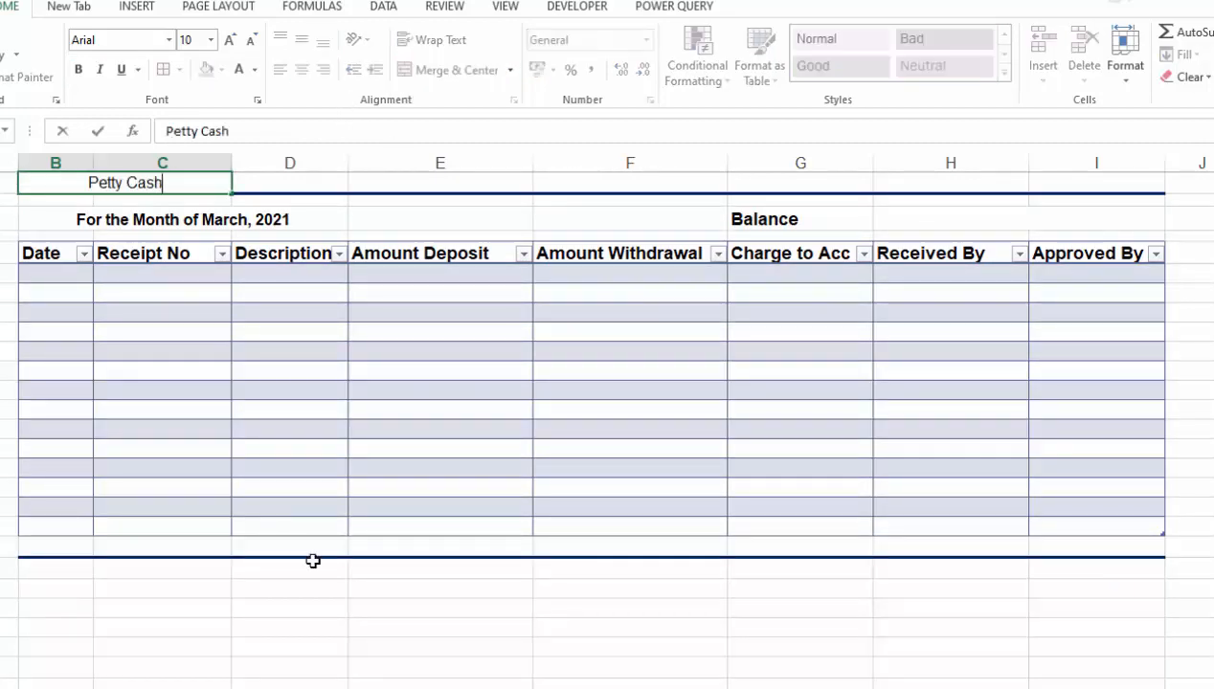
# - Fill the Petty Cash title cell with dark blue and make its text bold at font size 18
pyautogui.click(179, 69)
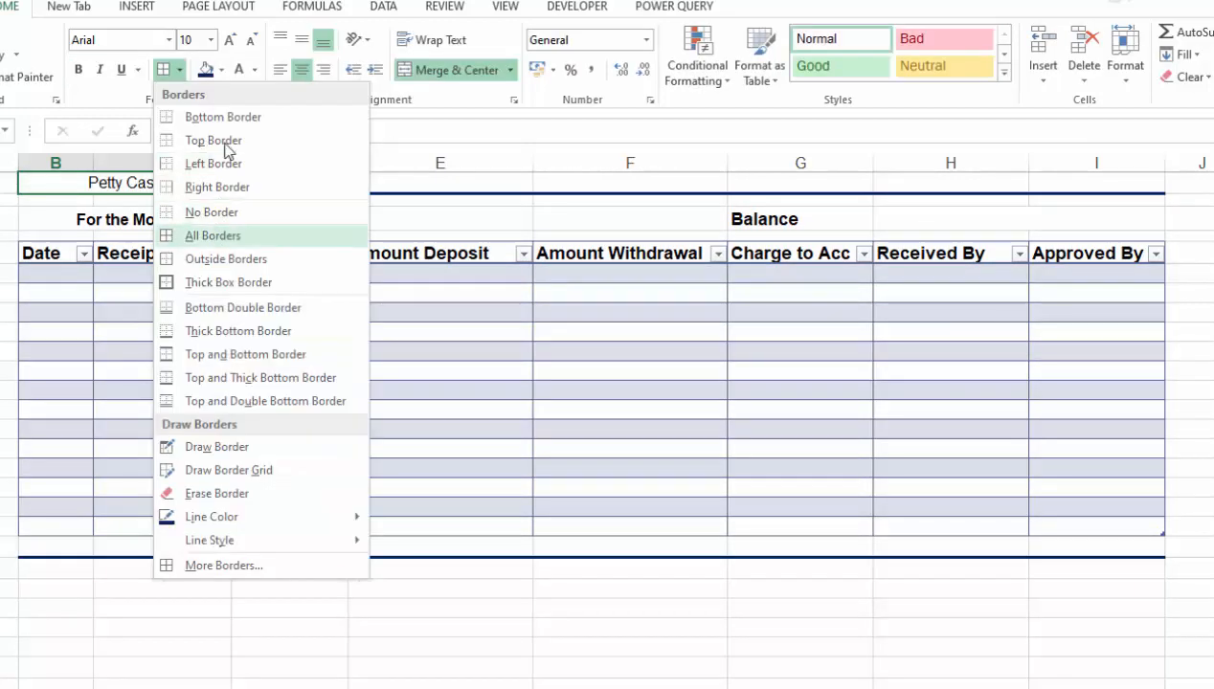
pyautogui.click(221, 70)
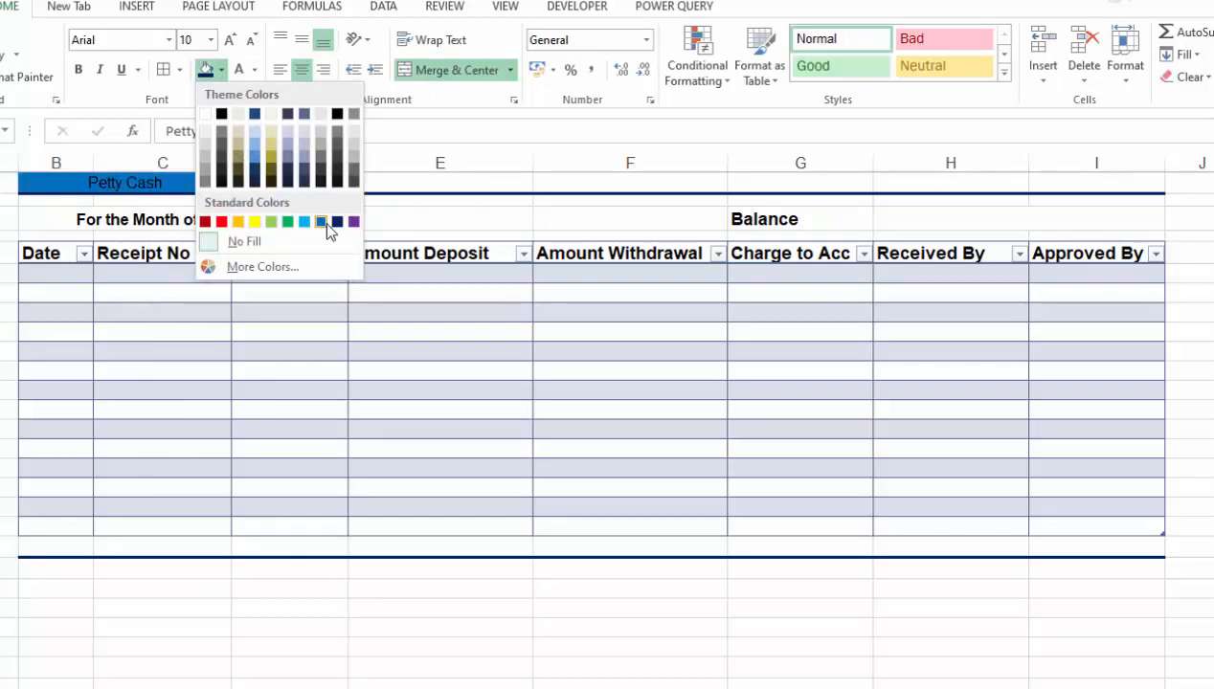
pyautogui.click(337, 221)
pyautogui.click(230, 40)
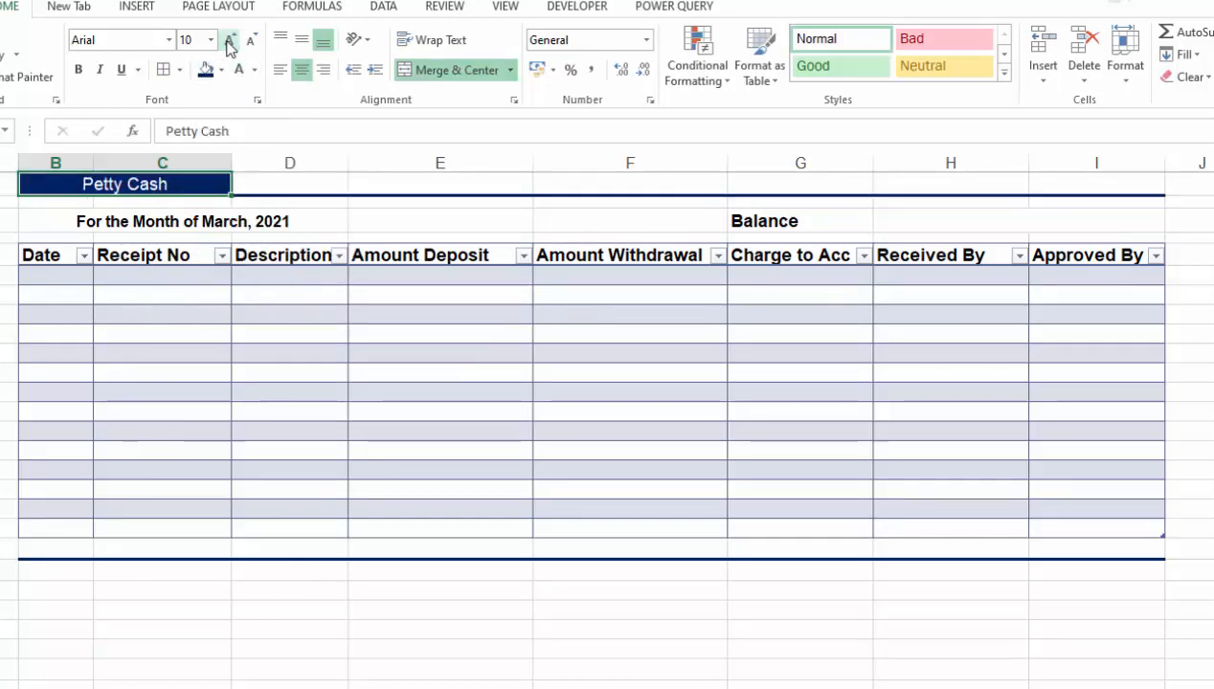
pyautogui.click(229, 40)
pyautogui.click(229, 40)
pyautogui.click(230, 40)
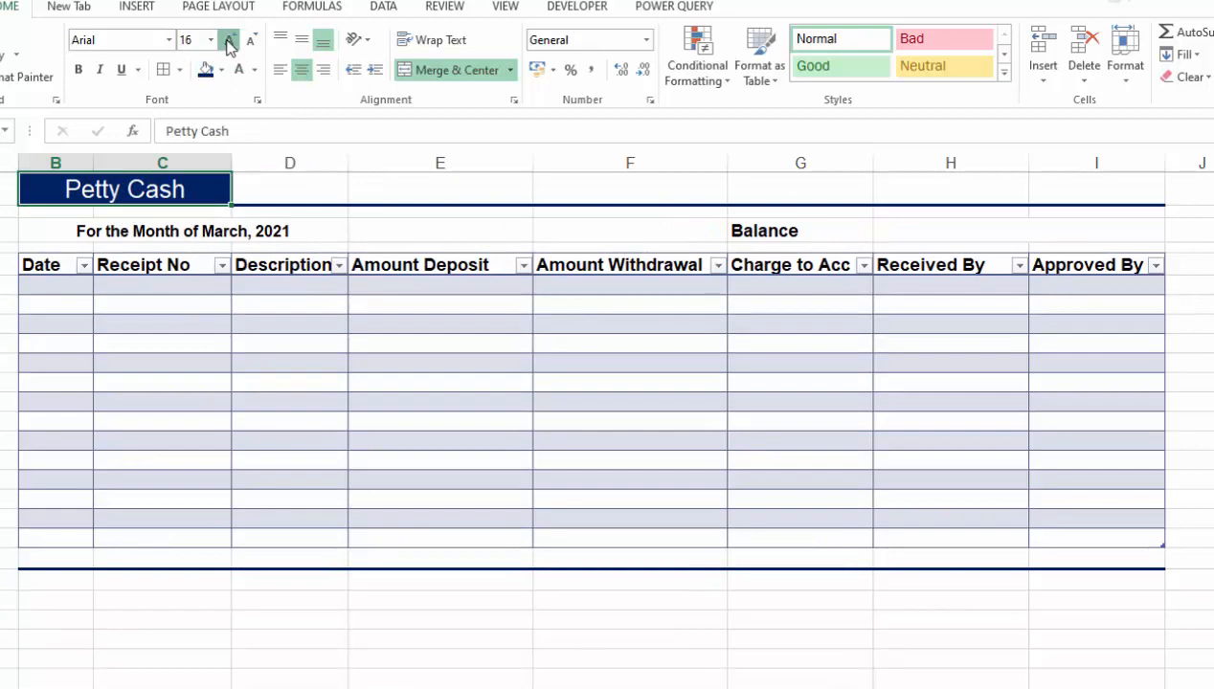
pyautogui.click(229, 41)
pyautogui.click(80, 71)
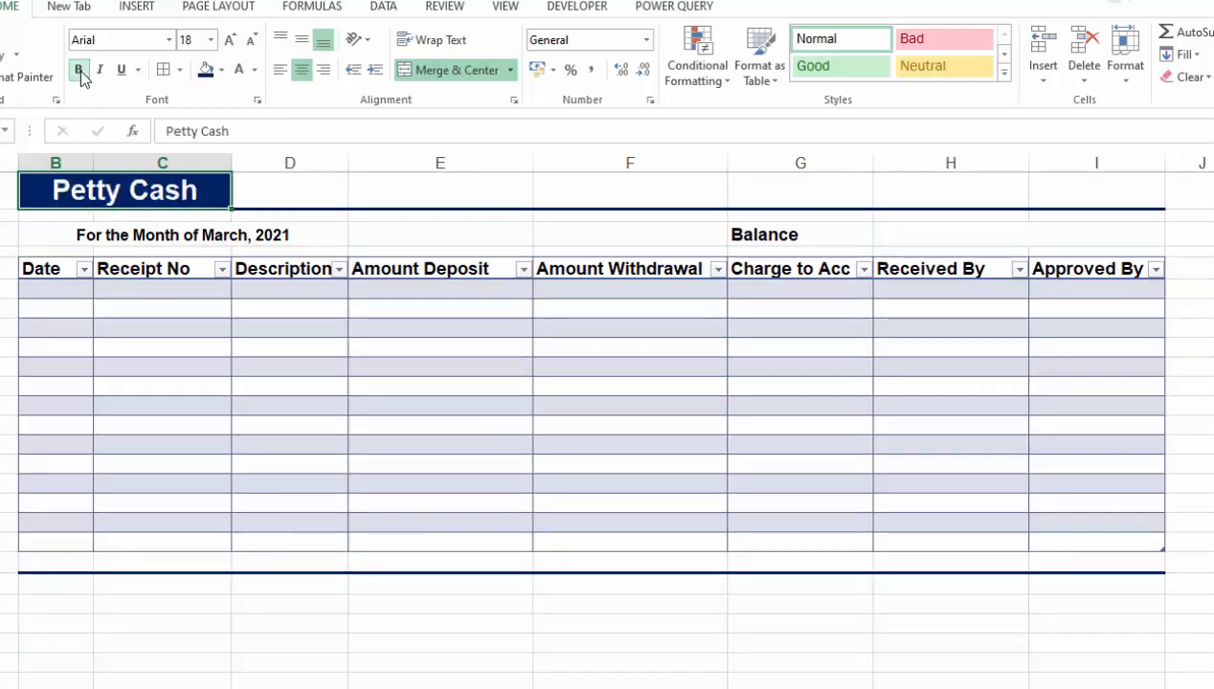
# - Save the workbook to the Desktop as an Excel Workbook named "Pett Cash"
pyautogui.click(485, 588)
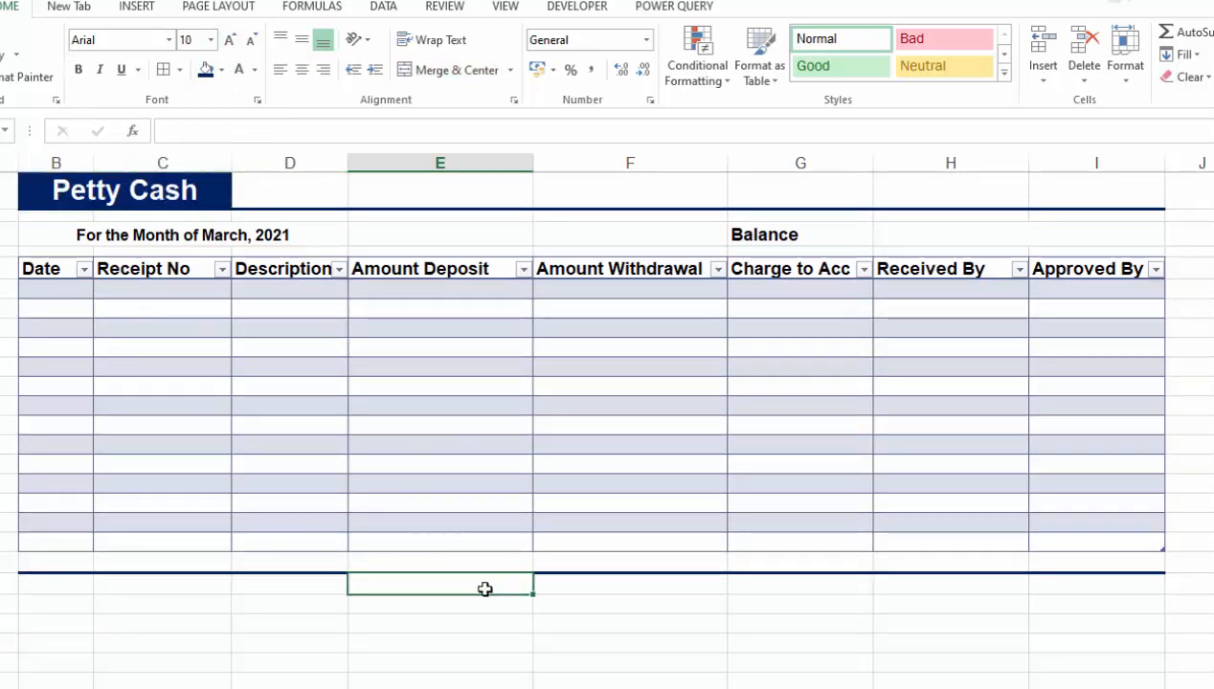
pyautogui.hotkey('ctrl', 's')
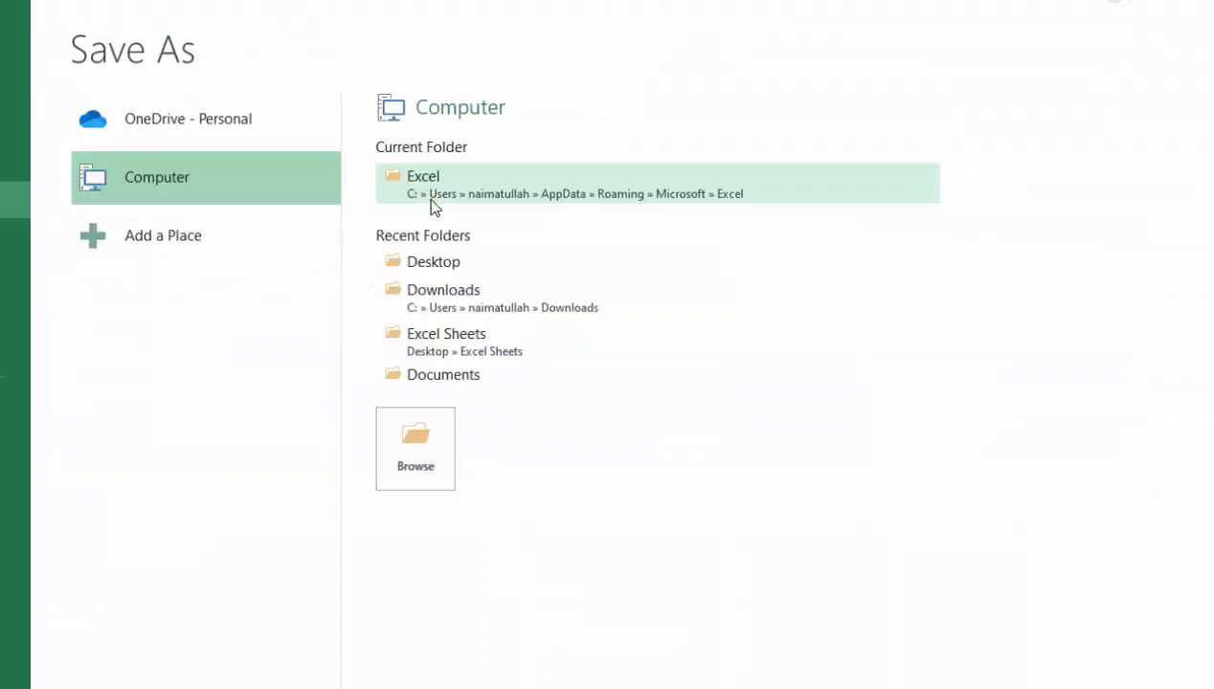
pyautogui.click(432, 267)
pyautogui.click(76, 151)
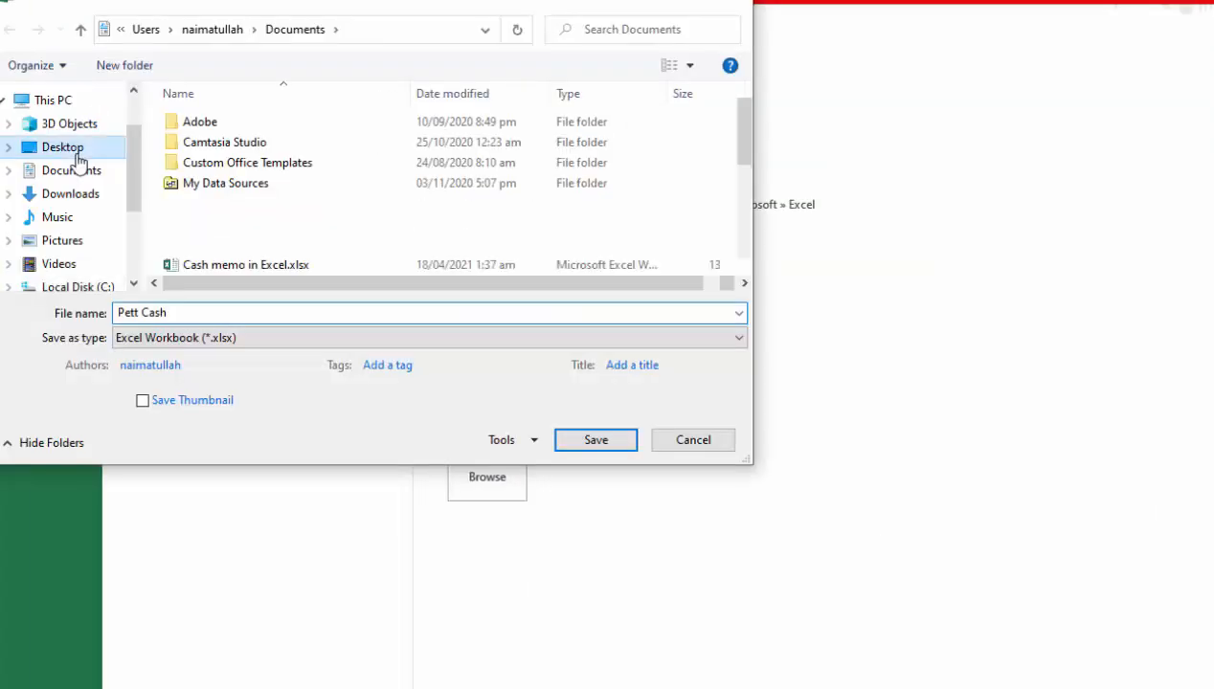
pyautogui.click(564, 441)
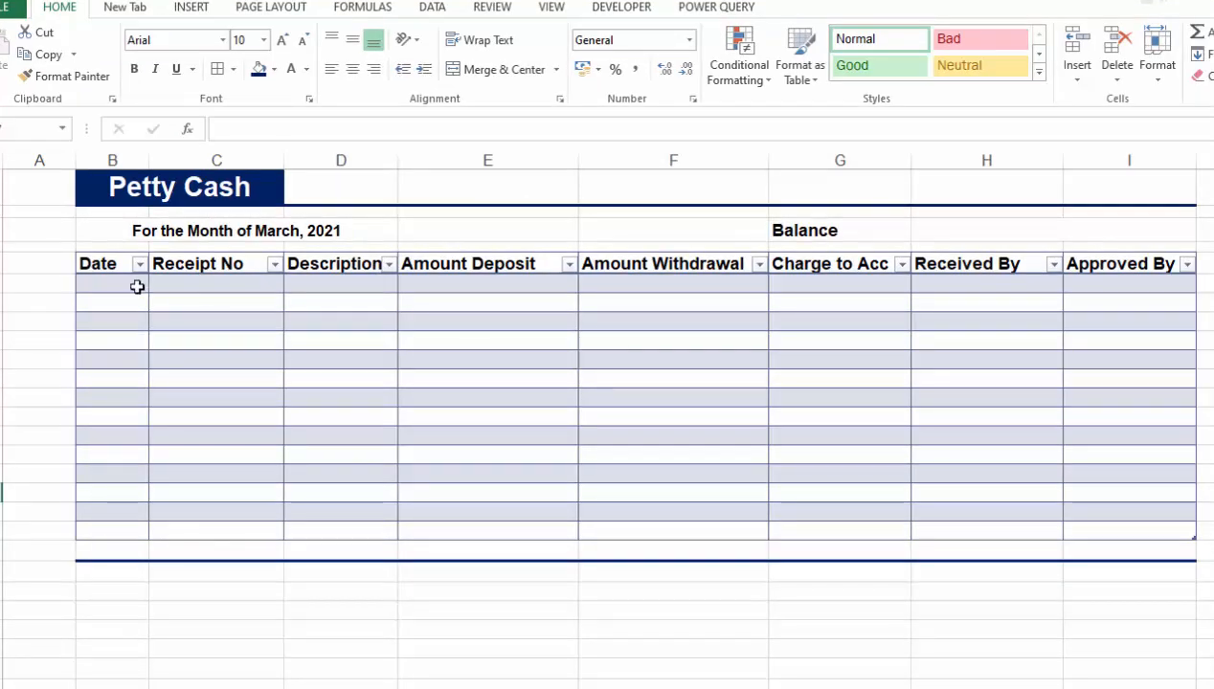
# - Enter the date 1/3/2021 in the first table row, formatted as 01-Mar-21, with receipt number 101
pyautogui.click(153, 304)
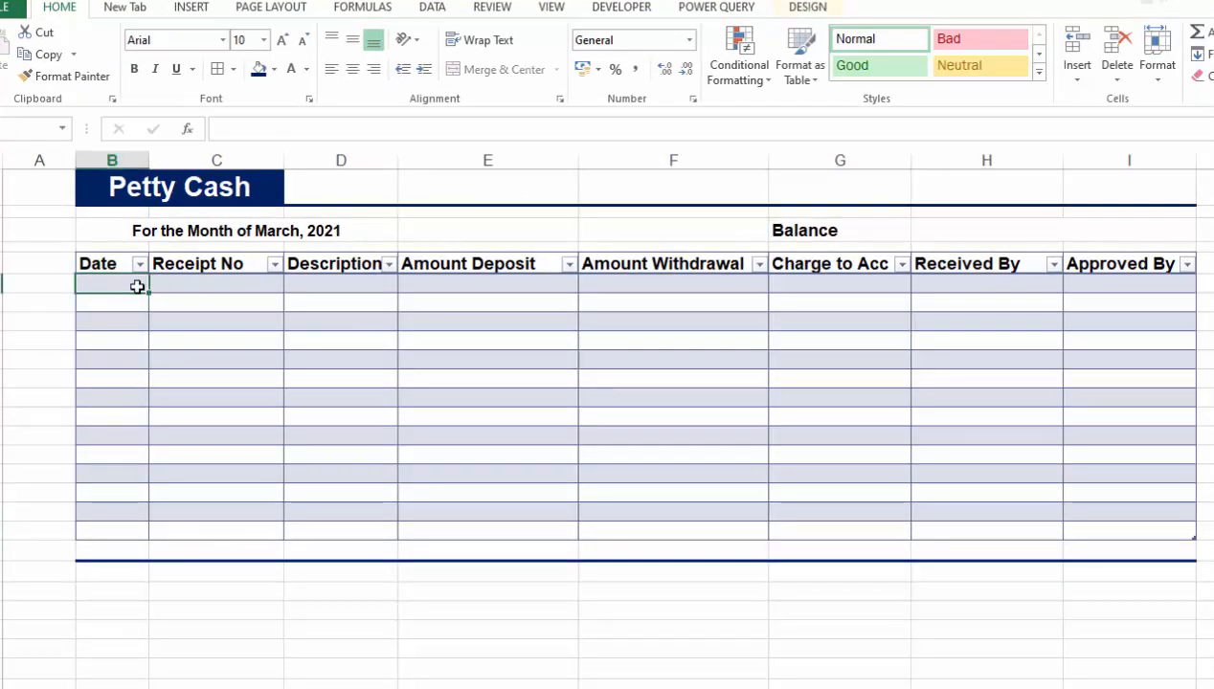
pyautogui.write('1/0')
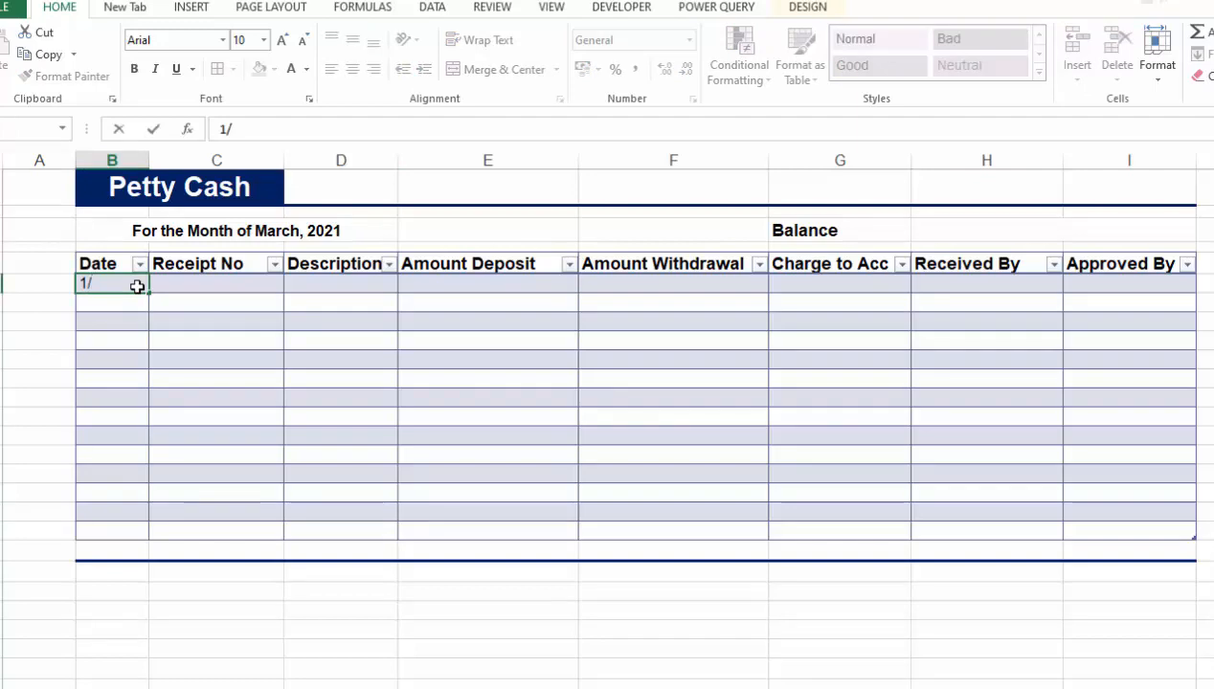
pyautogui.write('3/20')
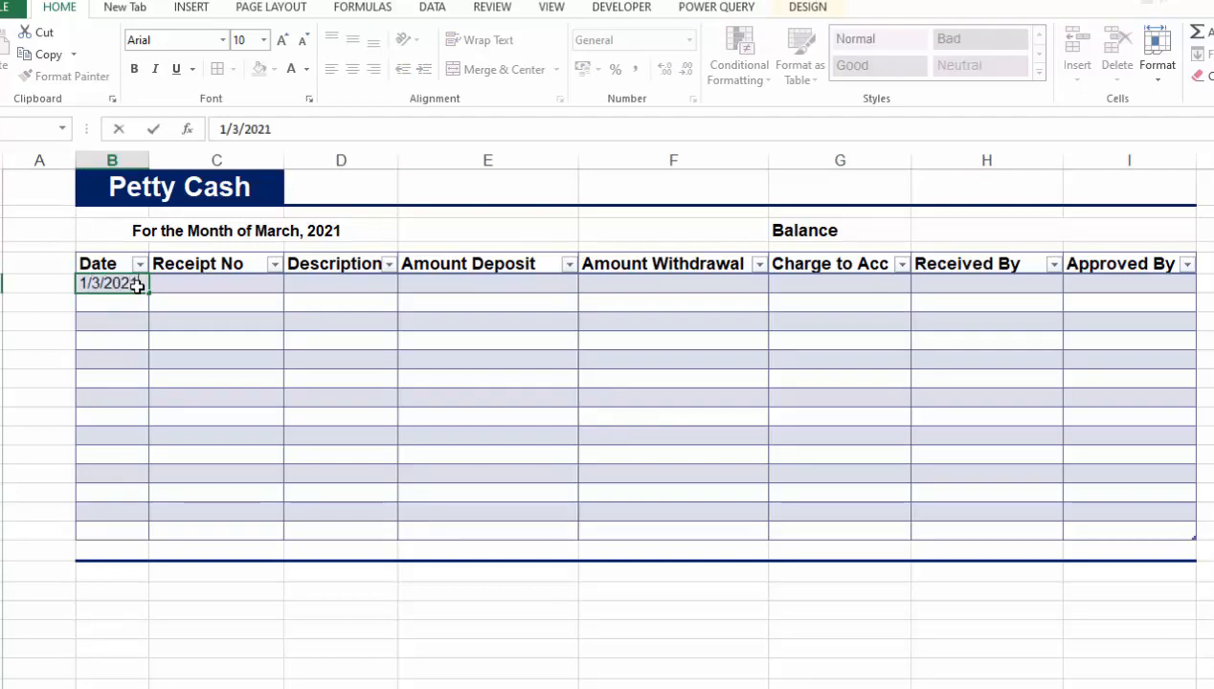
pyautogui.write('21')
pyautogui.hotkey('ctrl', 'Return')
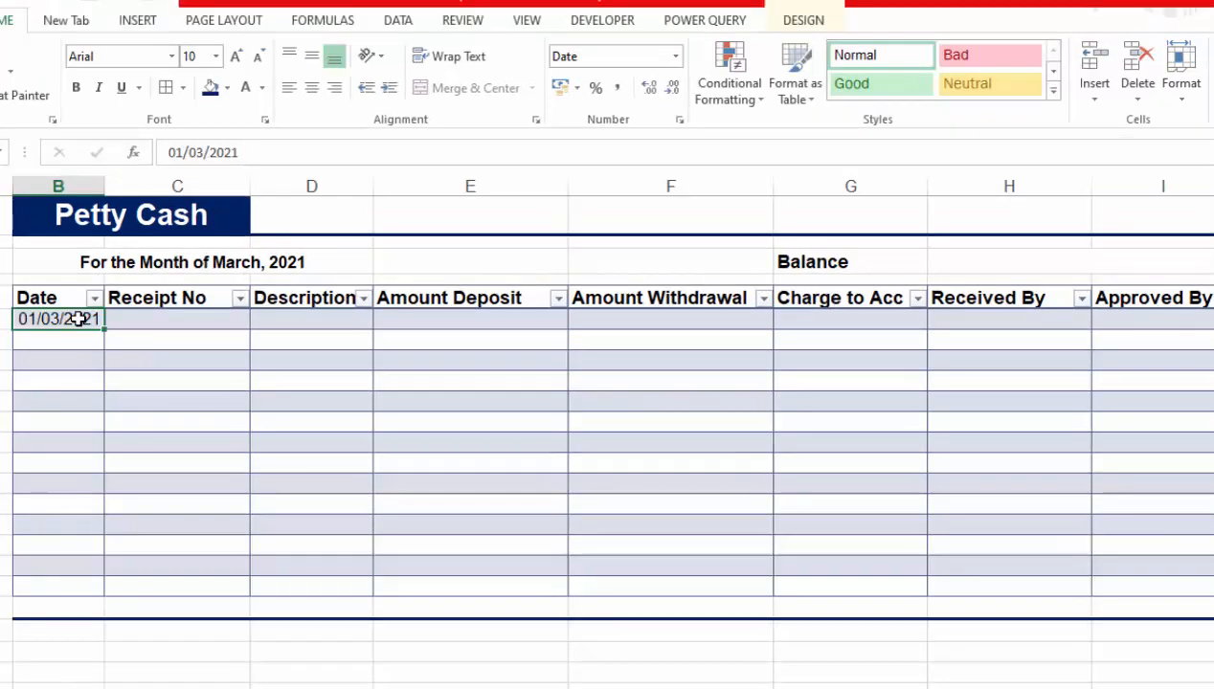
pyautogui.click(146, 321)
pyautogui.write('1')
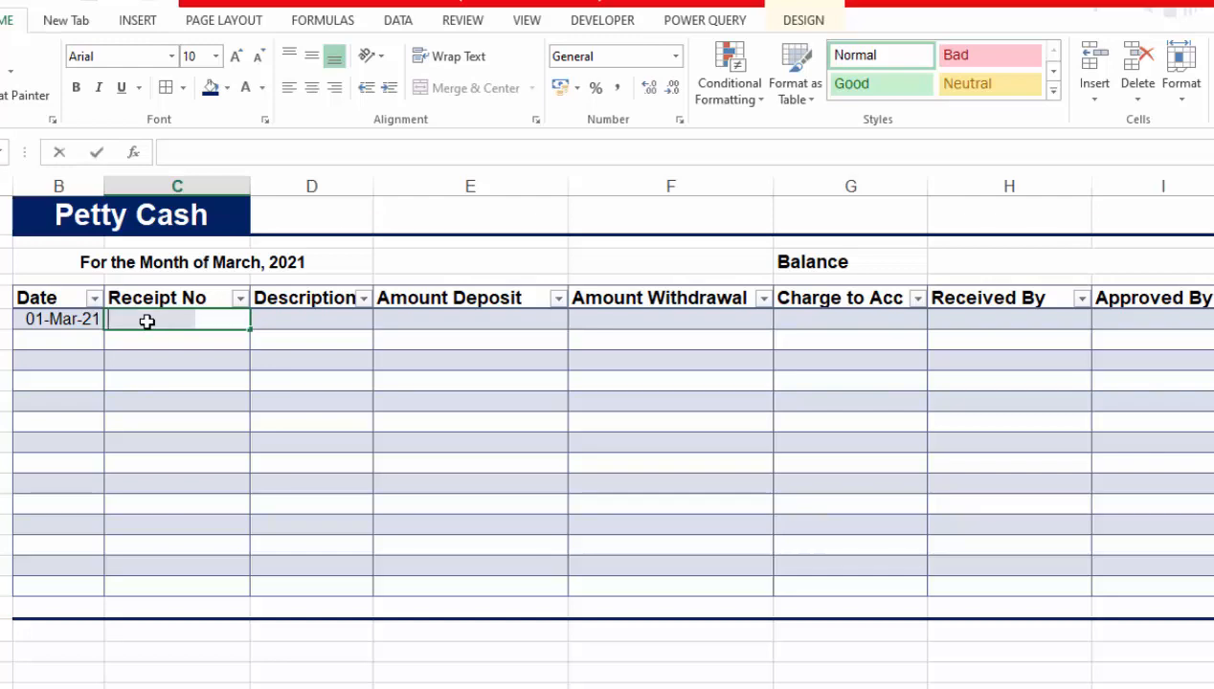
pyautogui.write('01')
# - Enter the description "Amount for Entertainment" and a withdrawal amount of 320 in the first table row
pyautogui.click(310, 322)
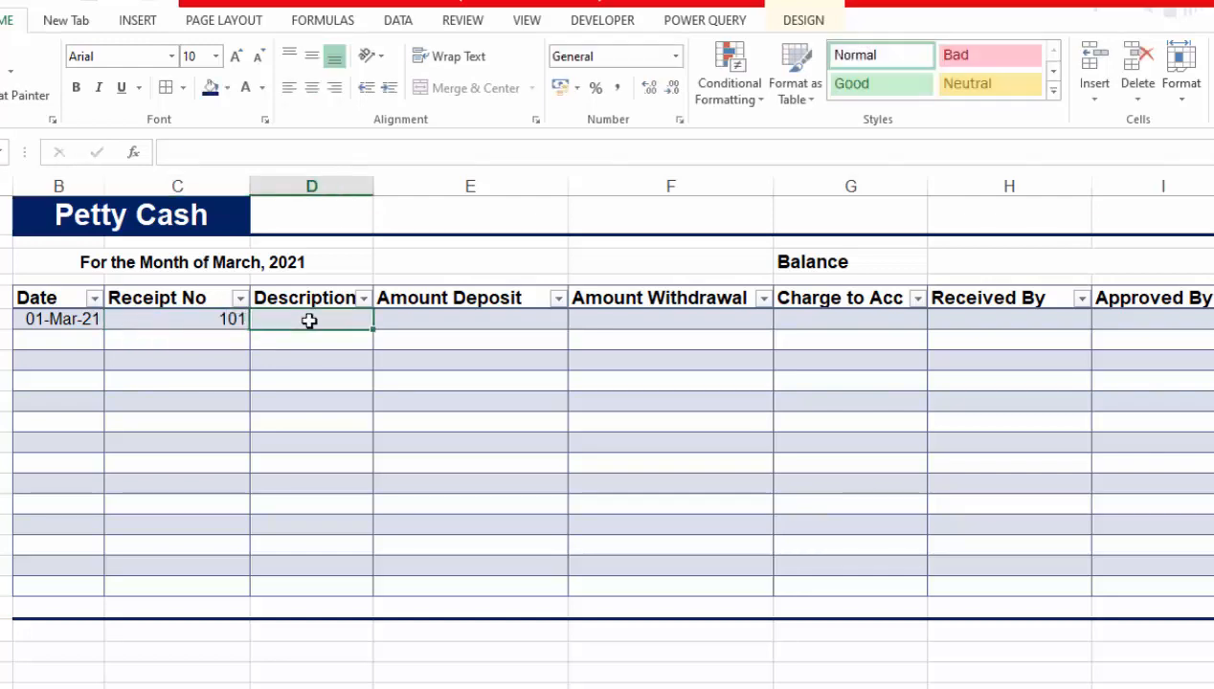
pyautogui.write('Amount for Enter')
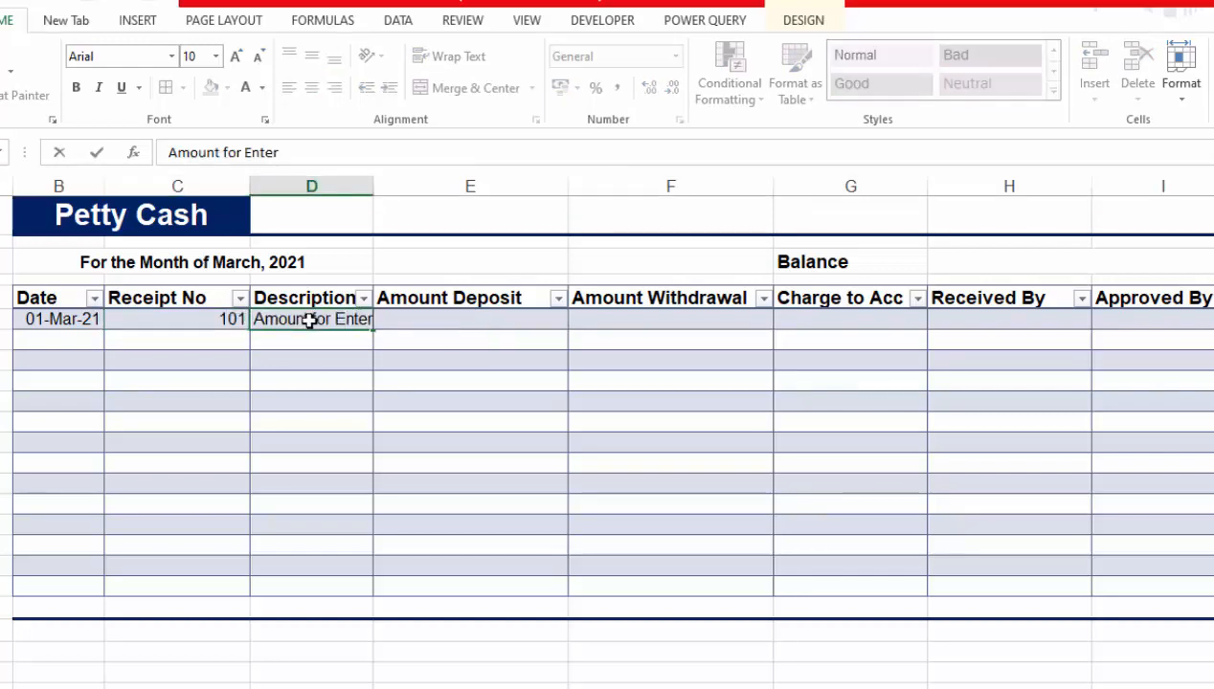
pyautogui.write('tainment')
pyautogui.press('Tab')
pyautogui.press('Tab')
pyautogui.write('12')
pyautogui.press('BackSpace')
pyautogui.press('BackSpace')
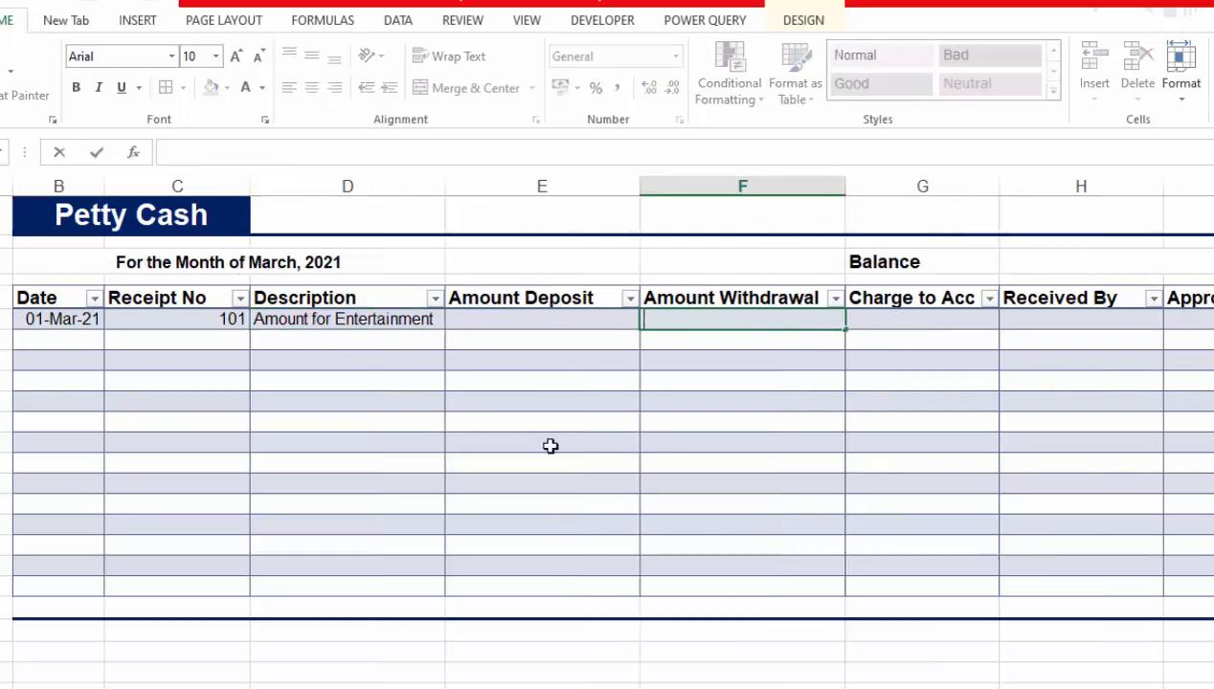
pyautogui.write('320')
pyautogui.press('Tab')
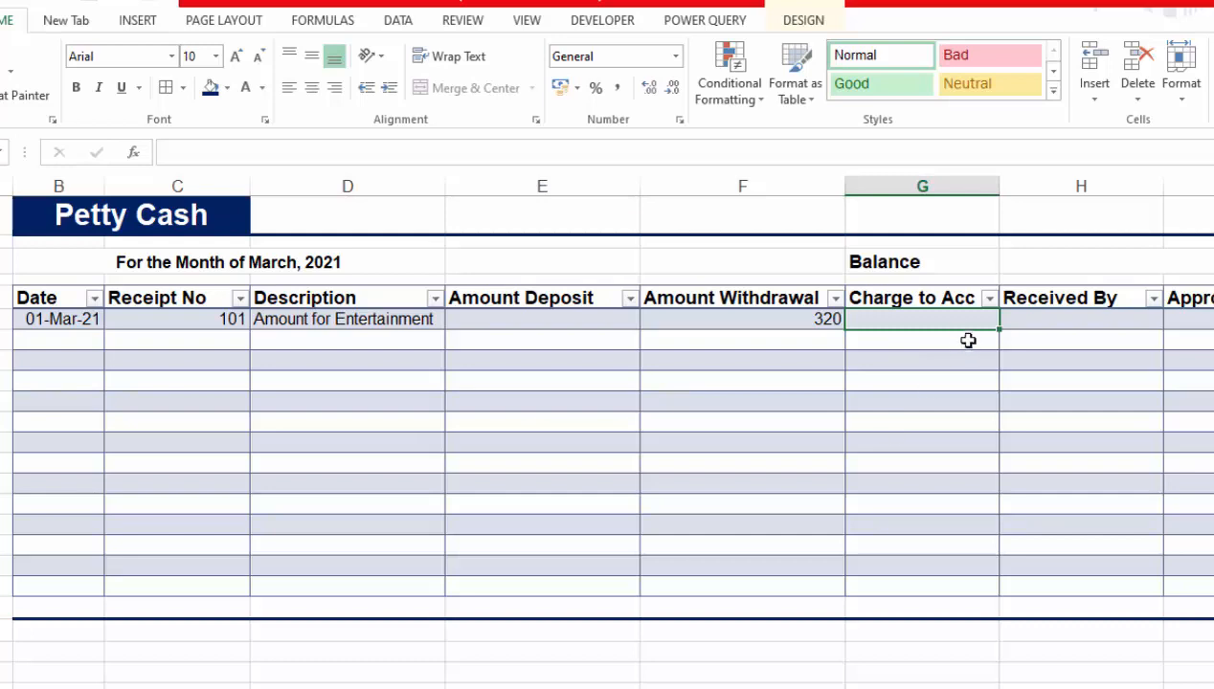
# - Charge the first entry to "Petty Cash" and fill in the names of the receiver and the approver
pyautogui.write('Petty Cash')
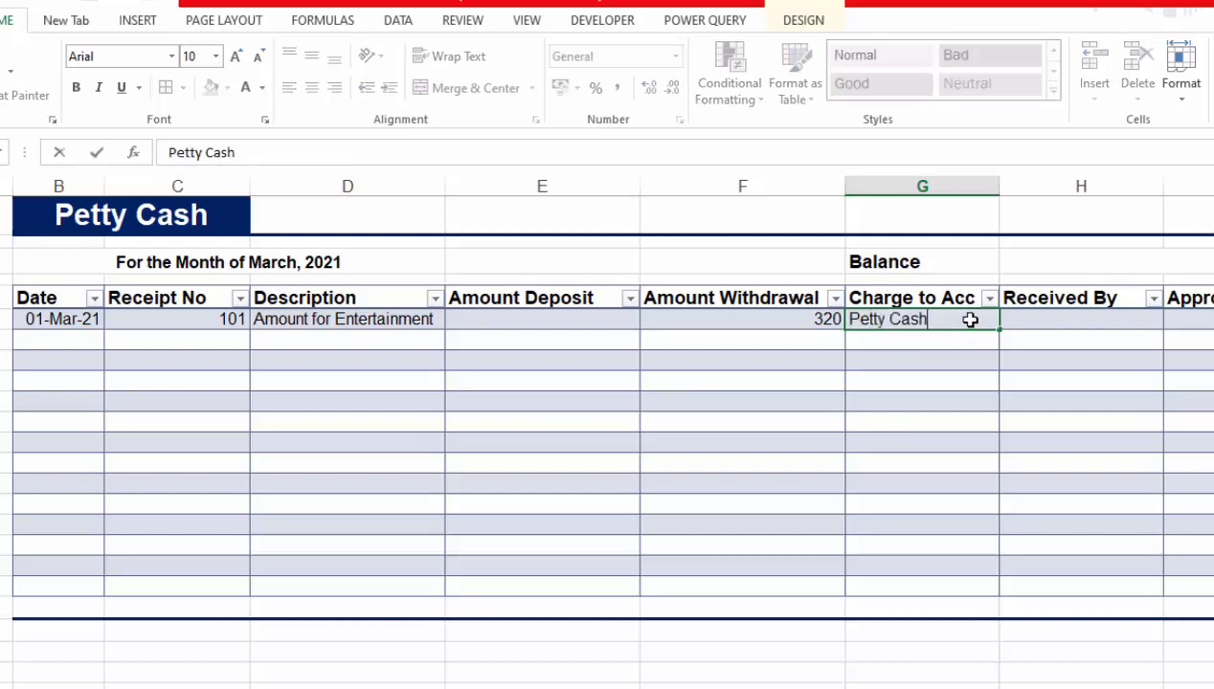
pyautogui.press('Tab')
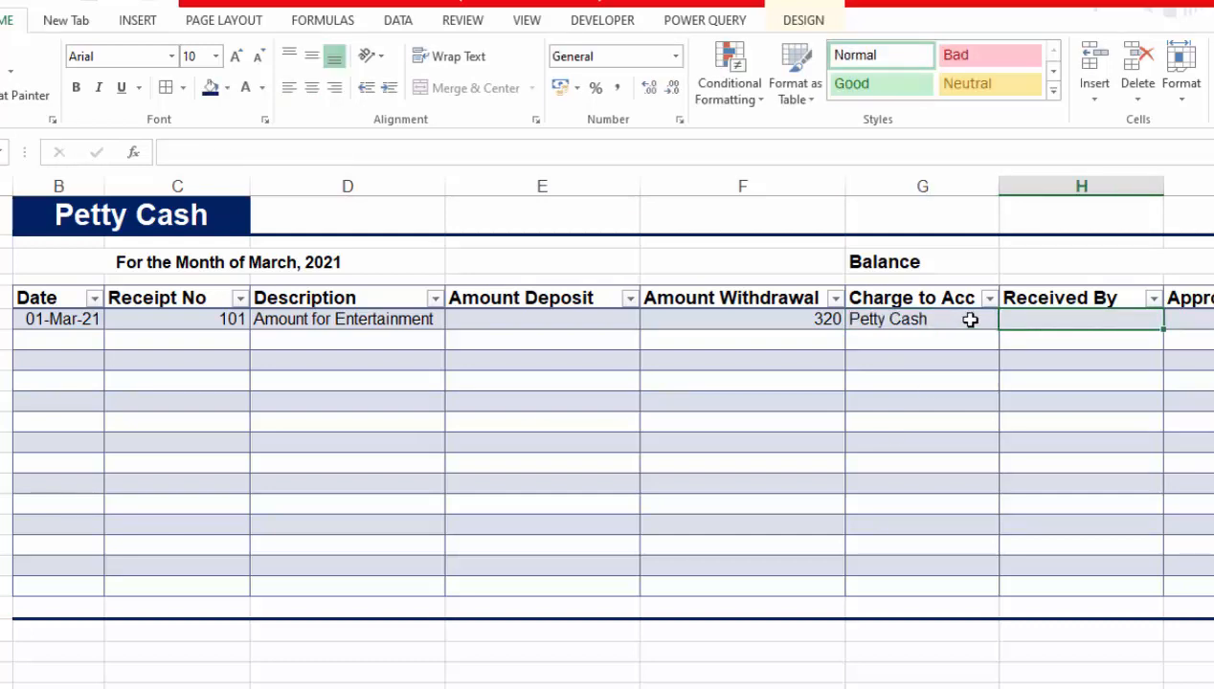
pyautogui.write('Amanat')
pyautogui.press('Tab')
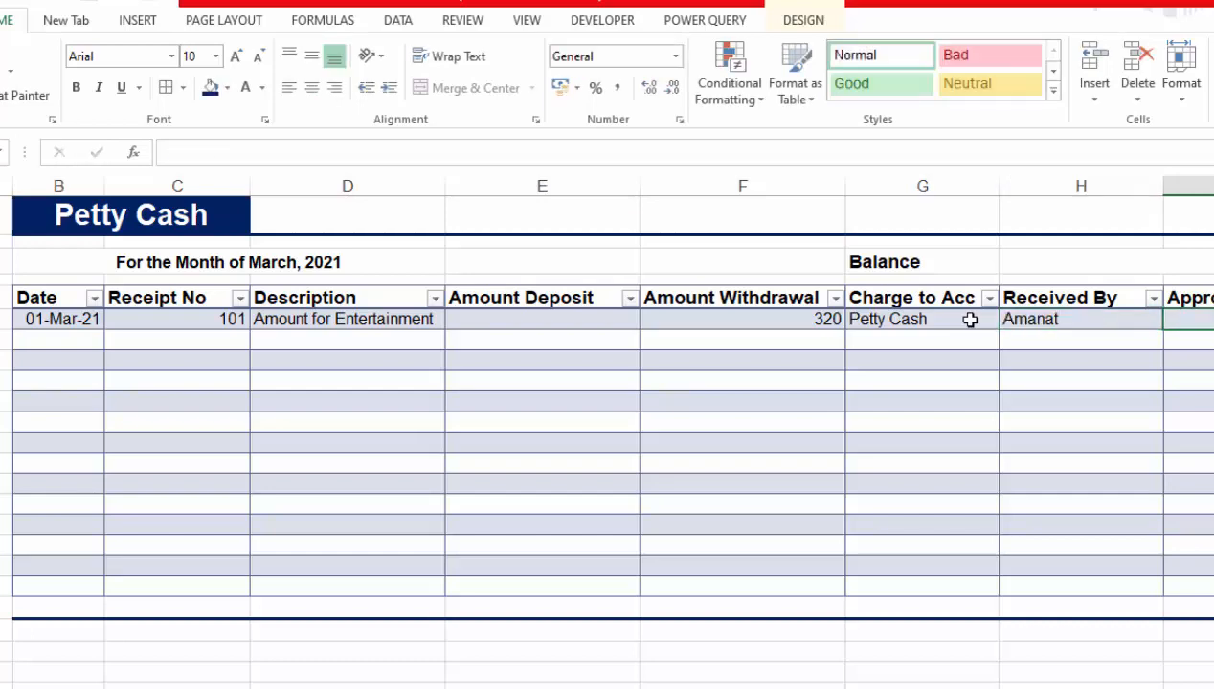
pyautogui.write('shehz')
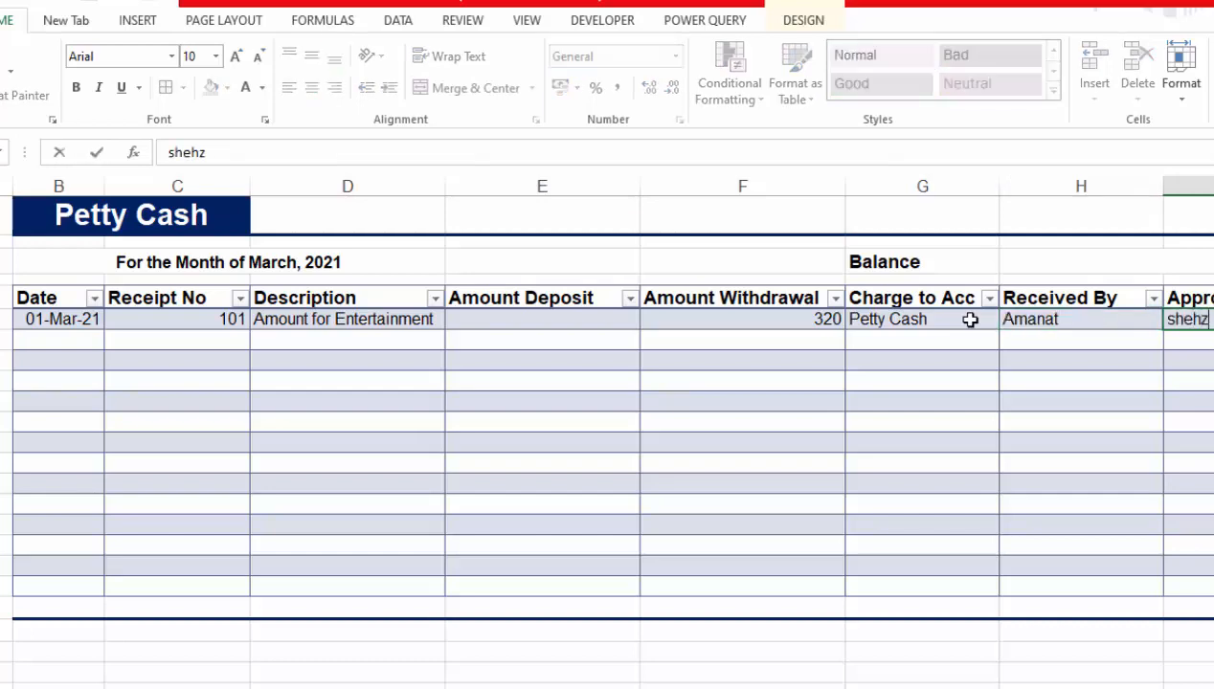
pyautogui.write('ad')
pyautogui.press('Return')
# - Enter "Total" under Amount Deposit in the last table row and sum the Amount Withdrawal and Charge to Acc columns beside it
pyautogui.moveTo(344, 586); pyautogui.dragTo(536, 585)
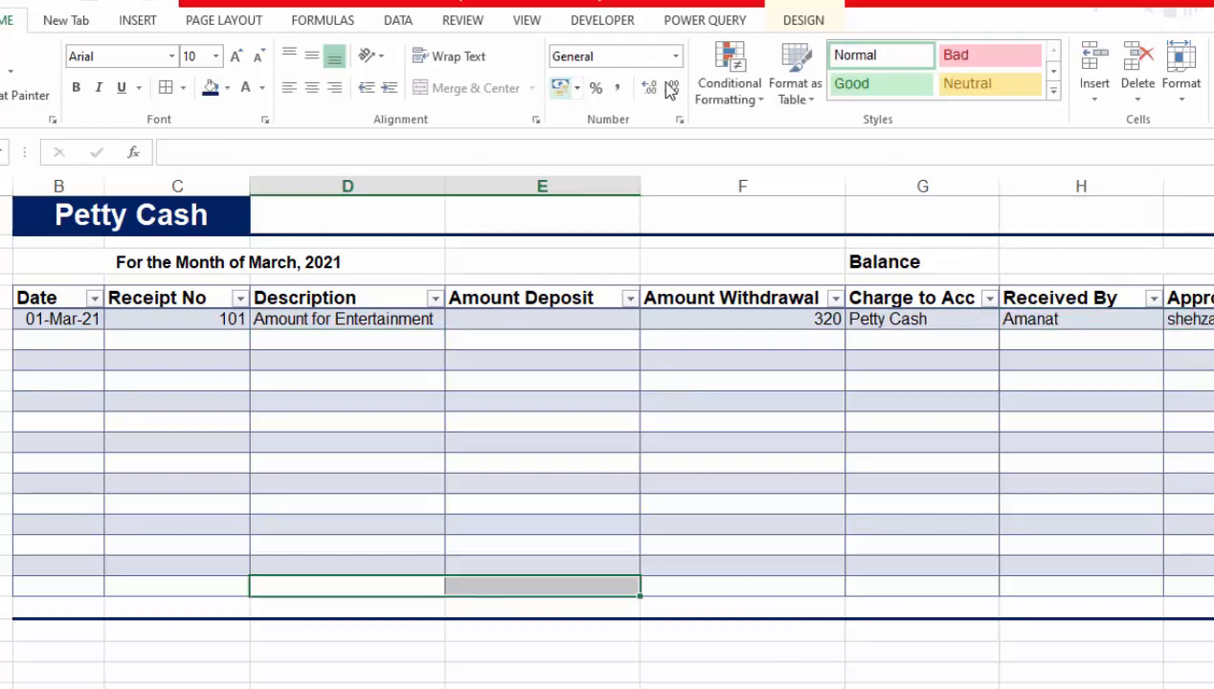
pyautogui.click(475, 586)
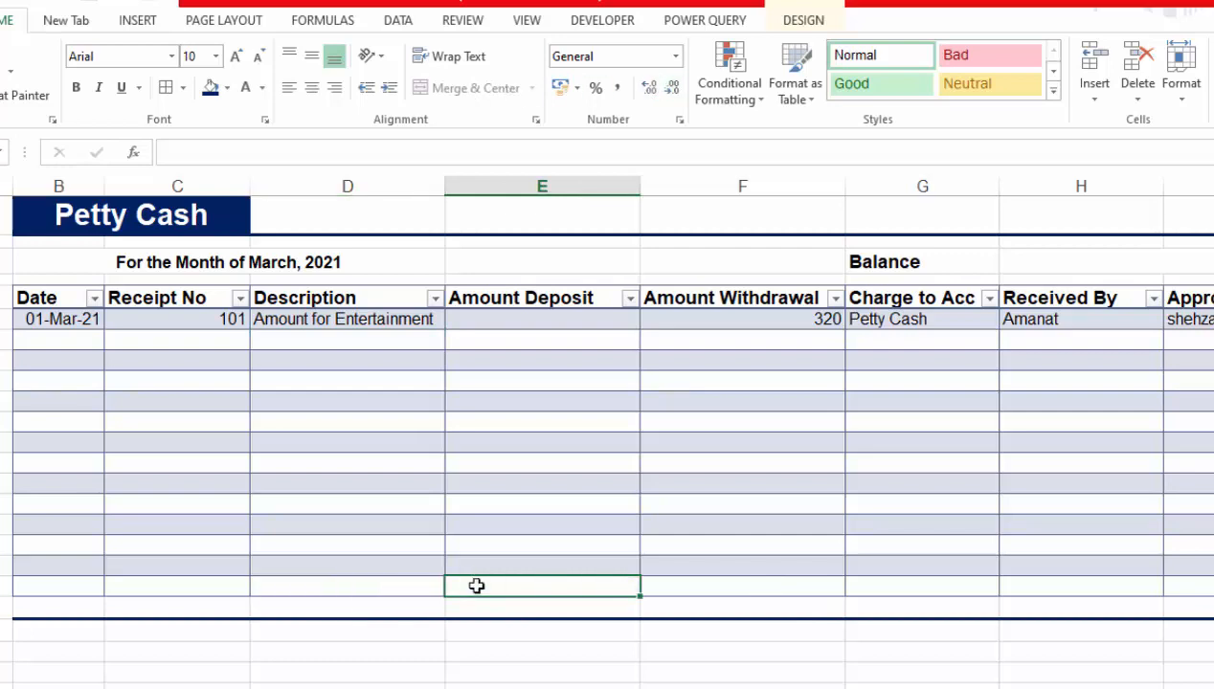
pyautogui.write('Total')
pyautogui.press('Tab')
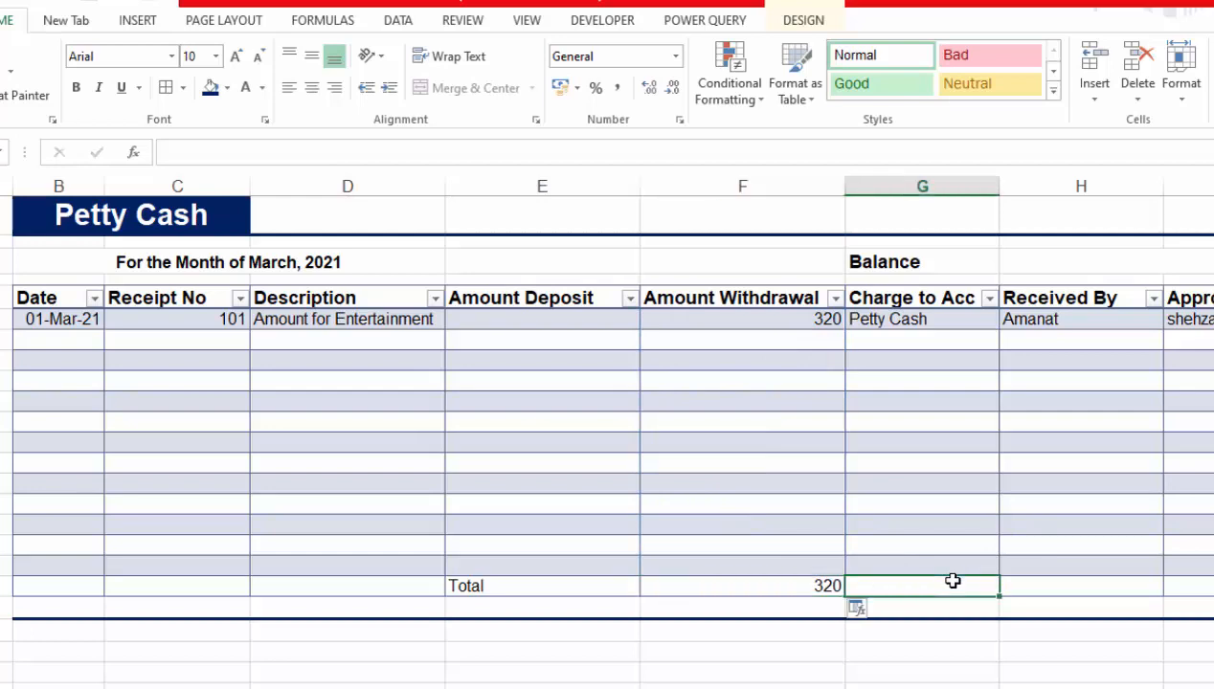
pyautogui.press('Tab')
# - Move the "Total" label to the Description column and sum the Amount Deposit column in the last table row
pyautogui.click(509, 582)
pyautogui.press('BackSpace')
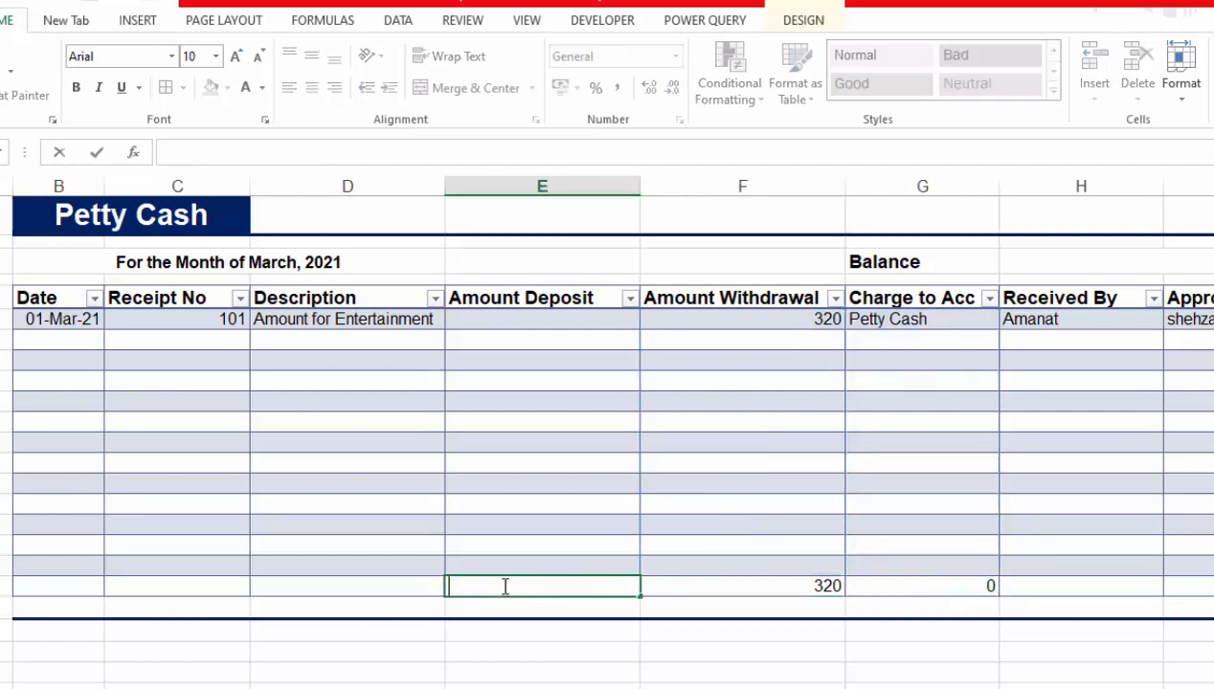
pyautogui.click(376, 583)
pyautogui.write('Total')
pyautogui.press('Tab')
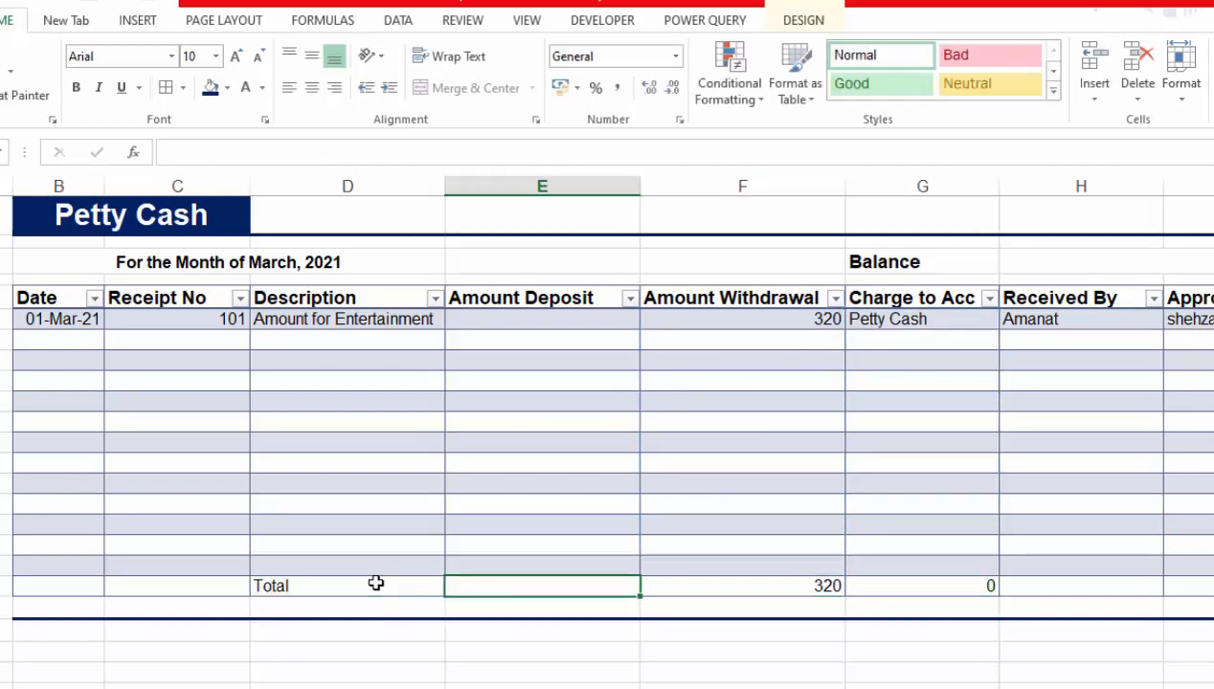
pyautogui.click(728, 591)
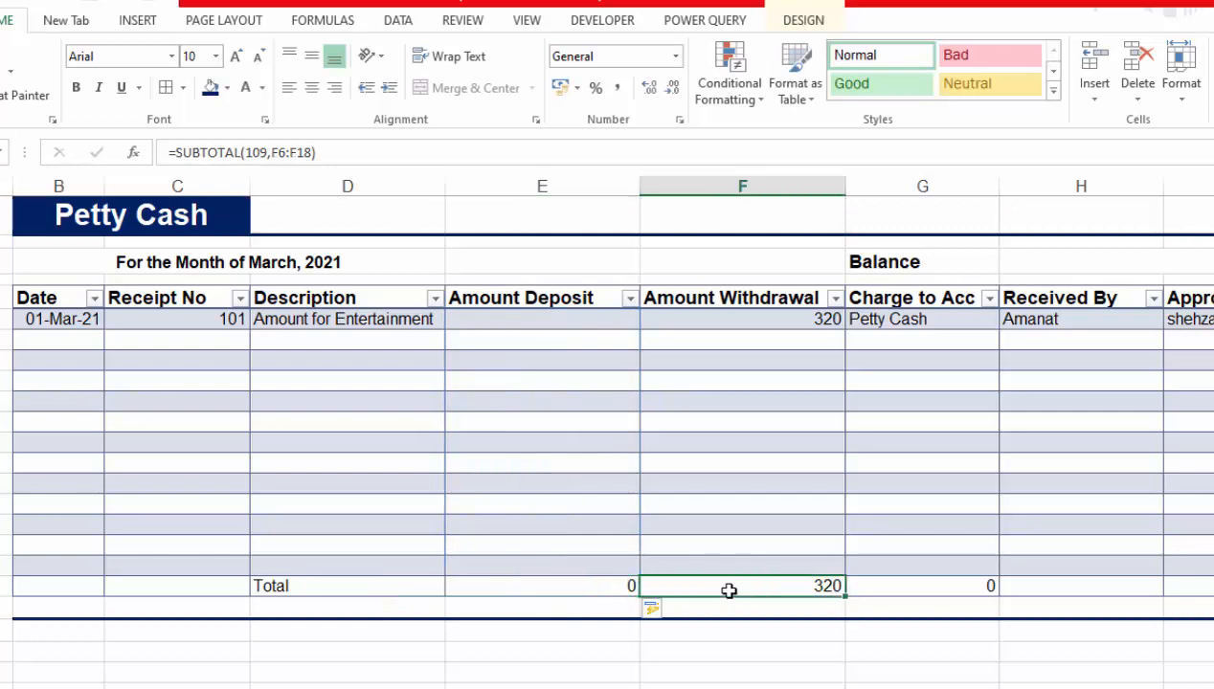
pyautogui.hotkey('ctrl', 'a')
# - Clear the sum under Charge to Acc in the total row
pyautogui.click(916, 585)
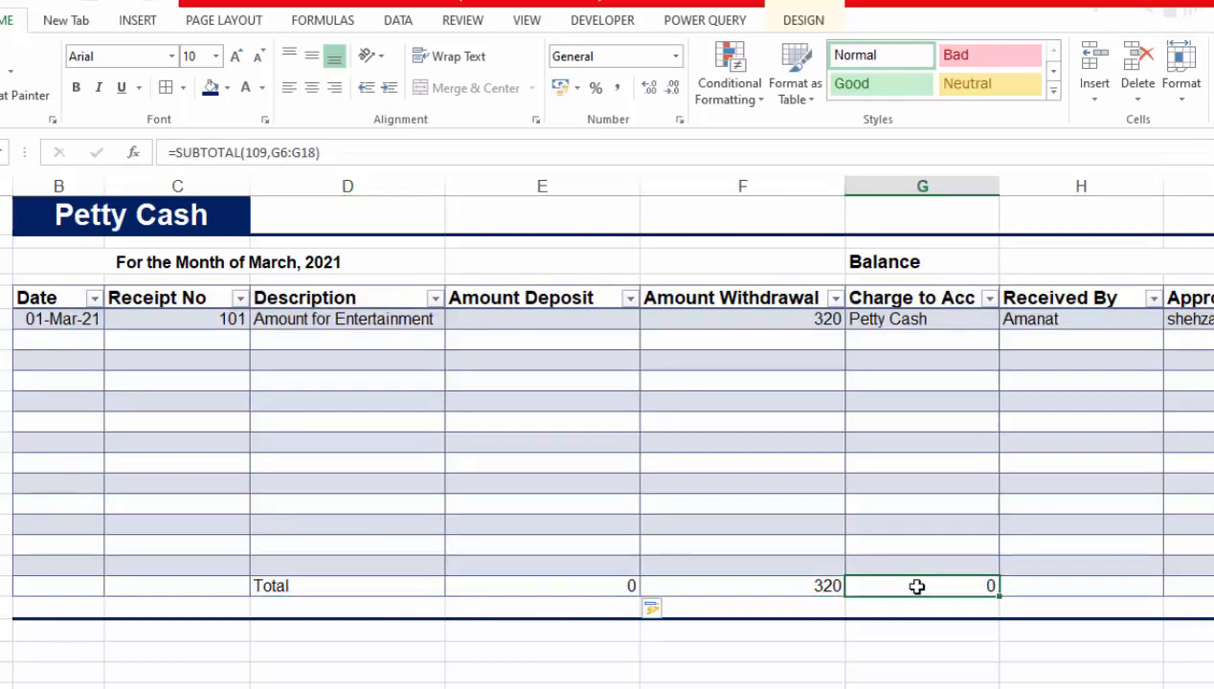
pyautogui.press('BackSpace')
pyautogui.click(981, 688)
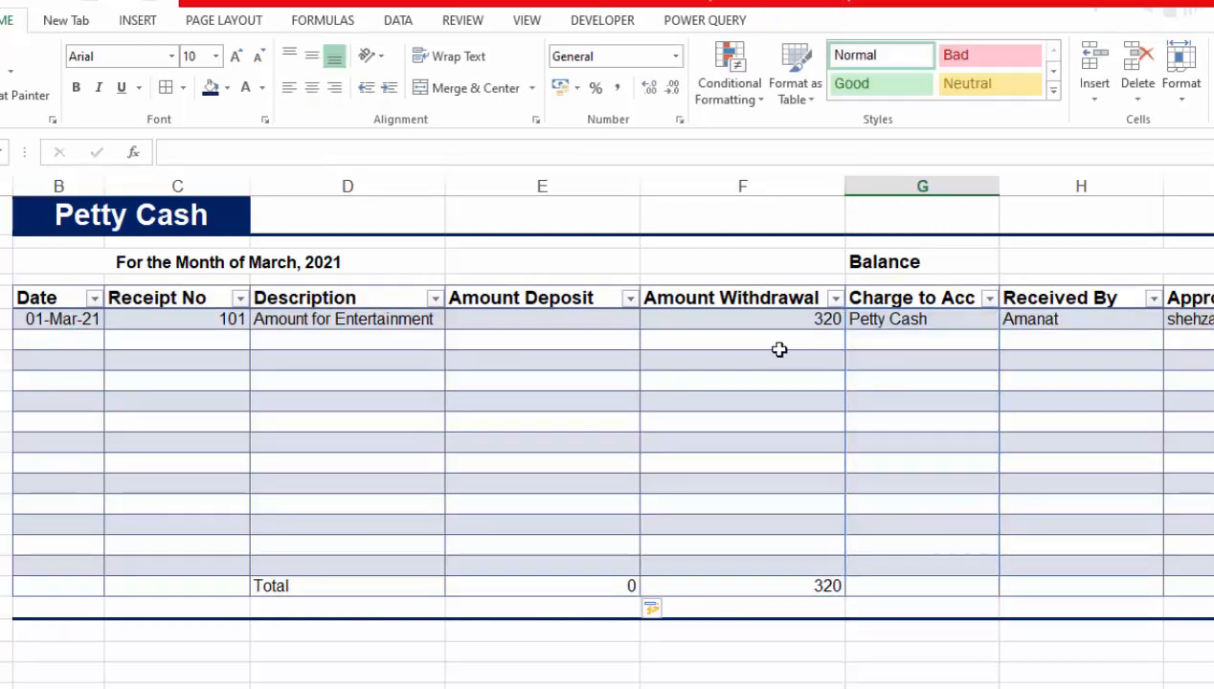
# - Calculate the balance beside its label with the formula =E19-F19 and right-align the result
pyautogui.click(1062, 251)
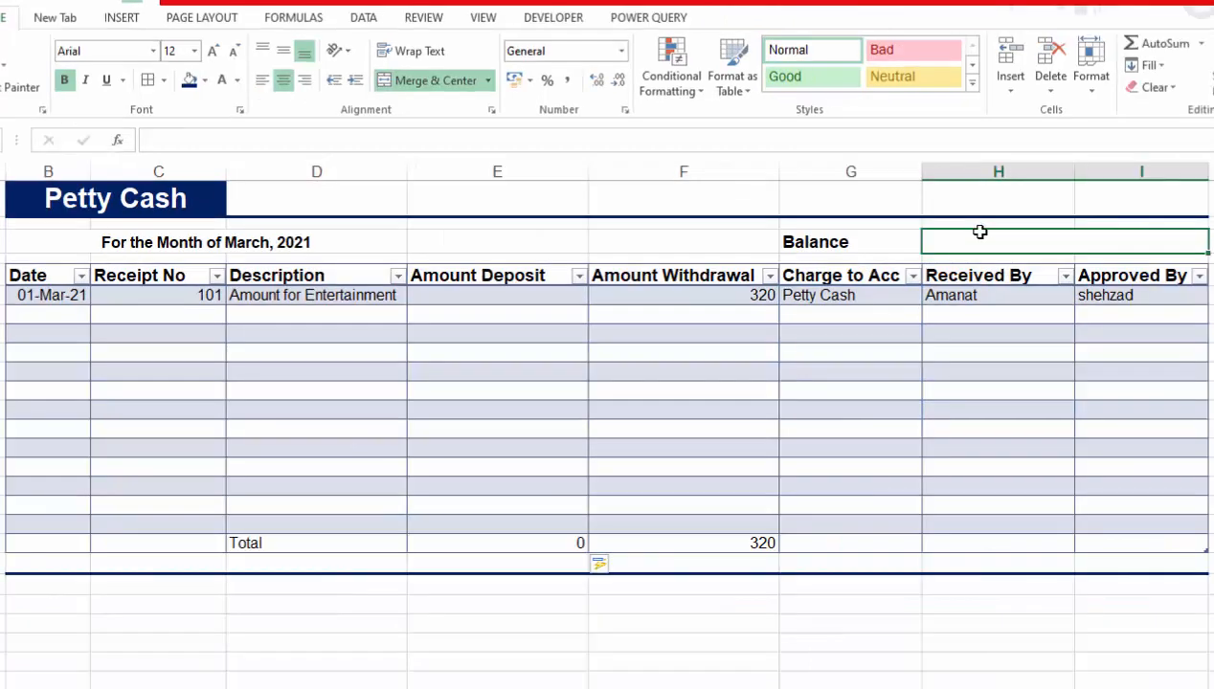
pyautogui.write('=')
pyautogui.click(543, 547)
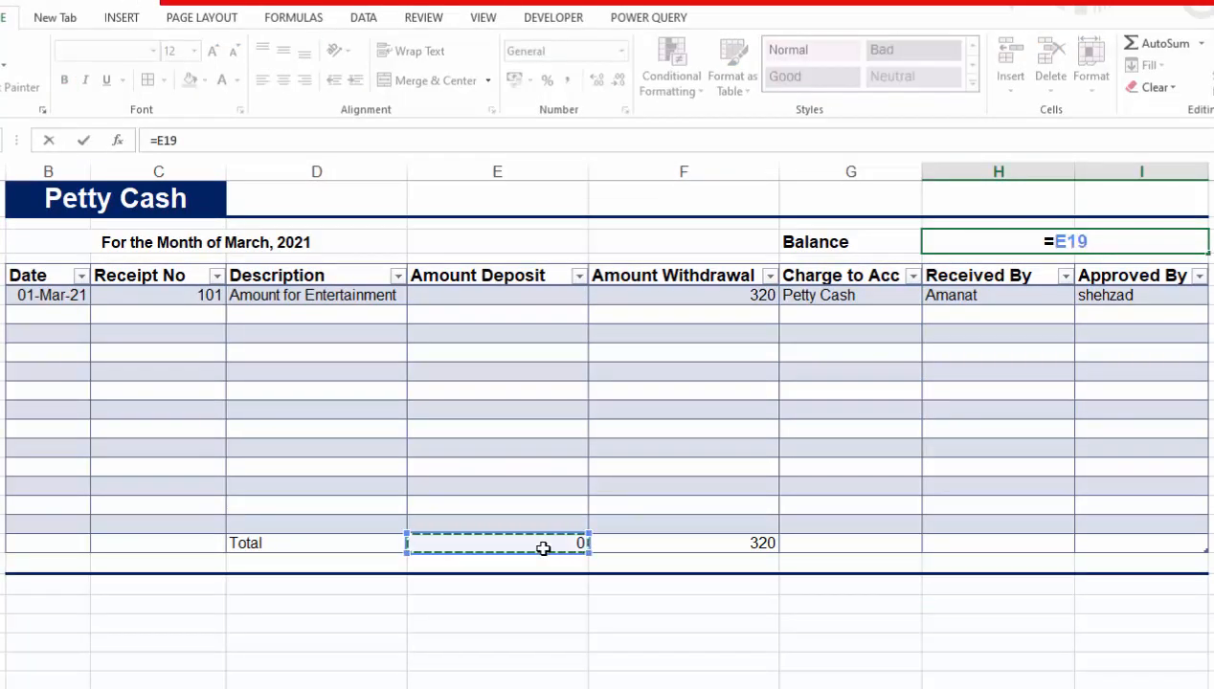
pyautogui.write('-')
pyautogui.click(683, 539)
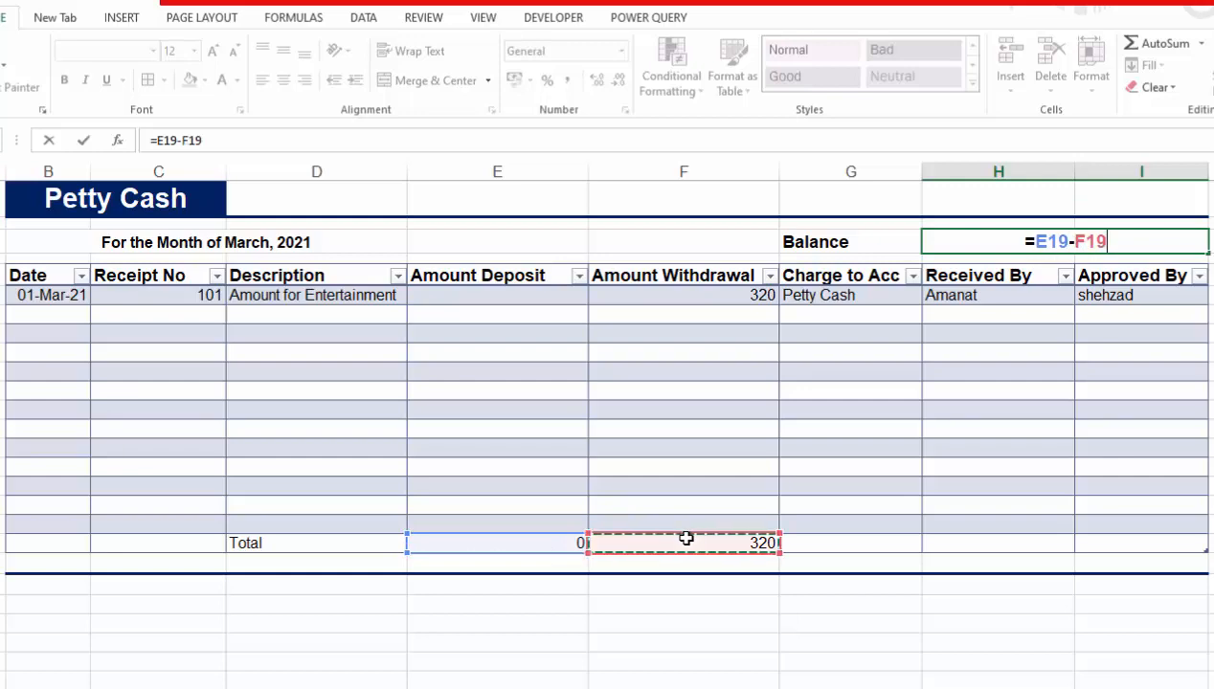
pyautogui.press('Return')
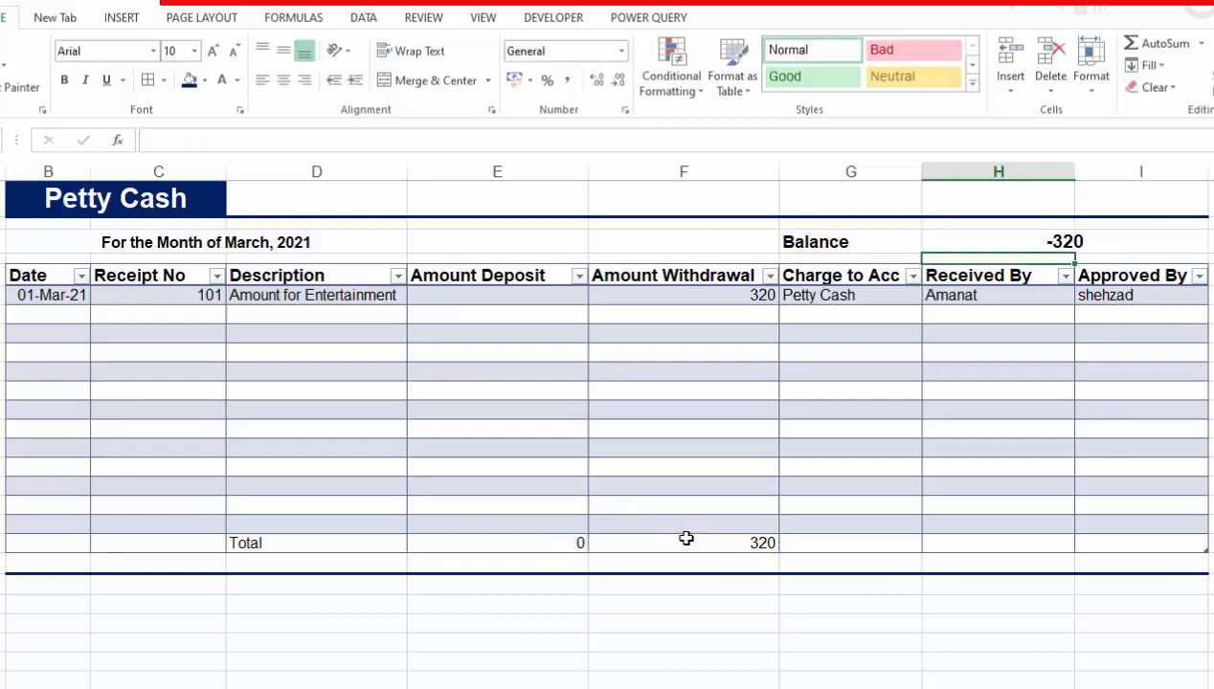
pyautogui.click(1023, 237)
pyautogui.click(305, 80)
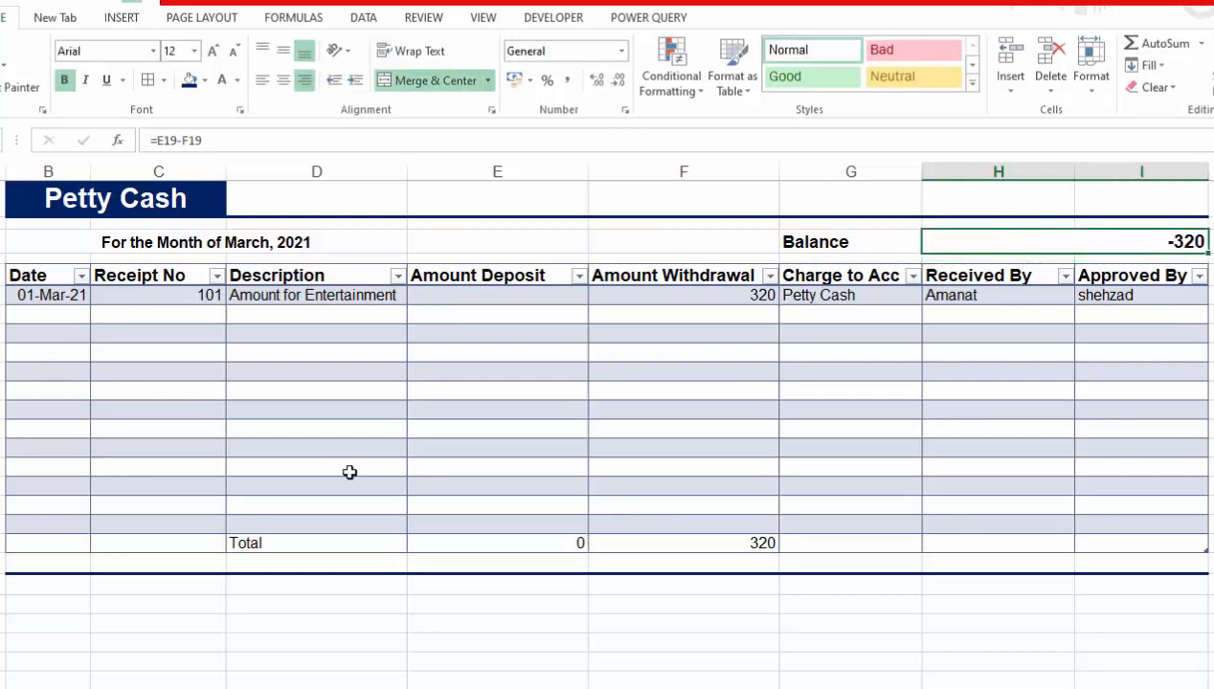
# - Enter a second log entry dated 2/3/2021 with receipt number 103, description "Cash received against service" and a deposit of 1200
pyautogui.click(69, 316)
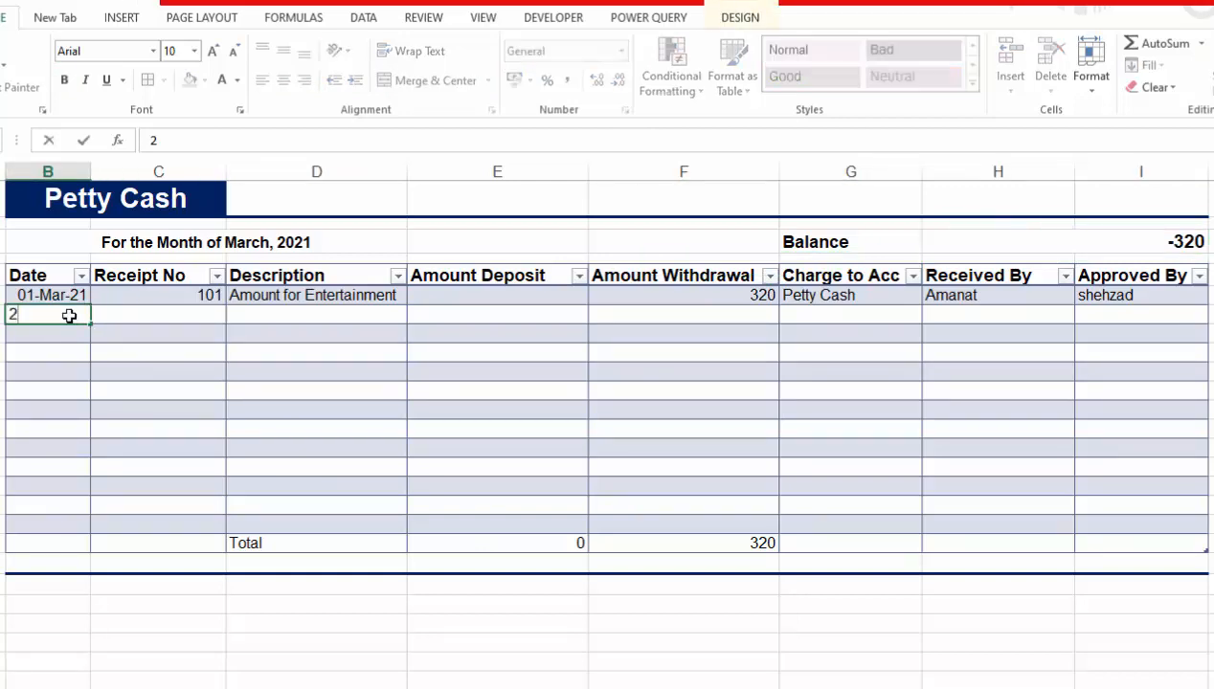
pyautogui.write('2/3/2021')
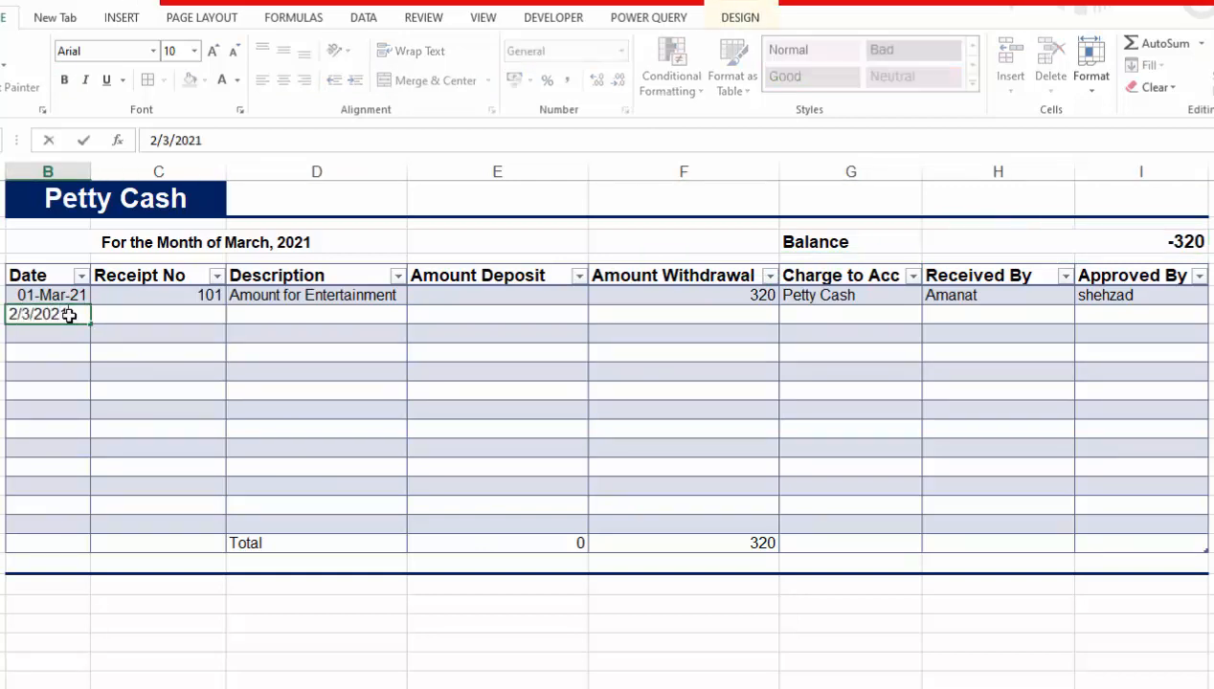
pyautogui.hotkey('ctrl', 'Return')
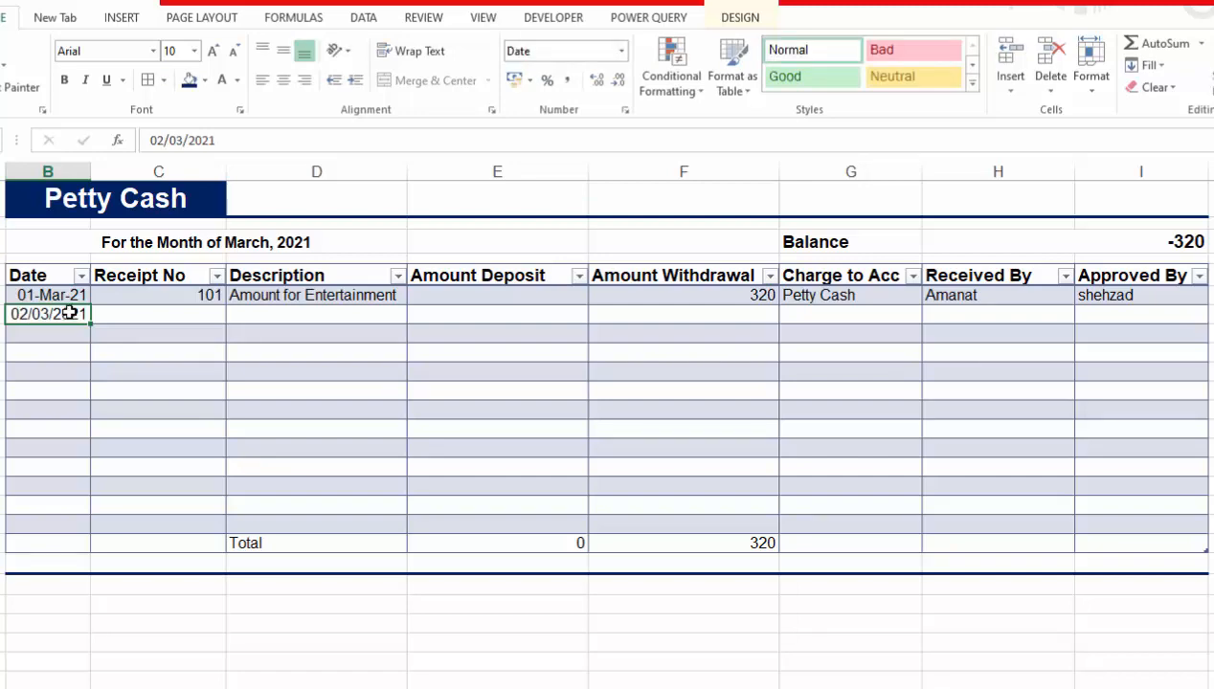
pyautogui.press('Tab')
pyautogui.write('10')
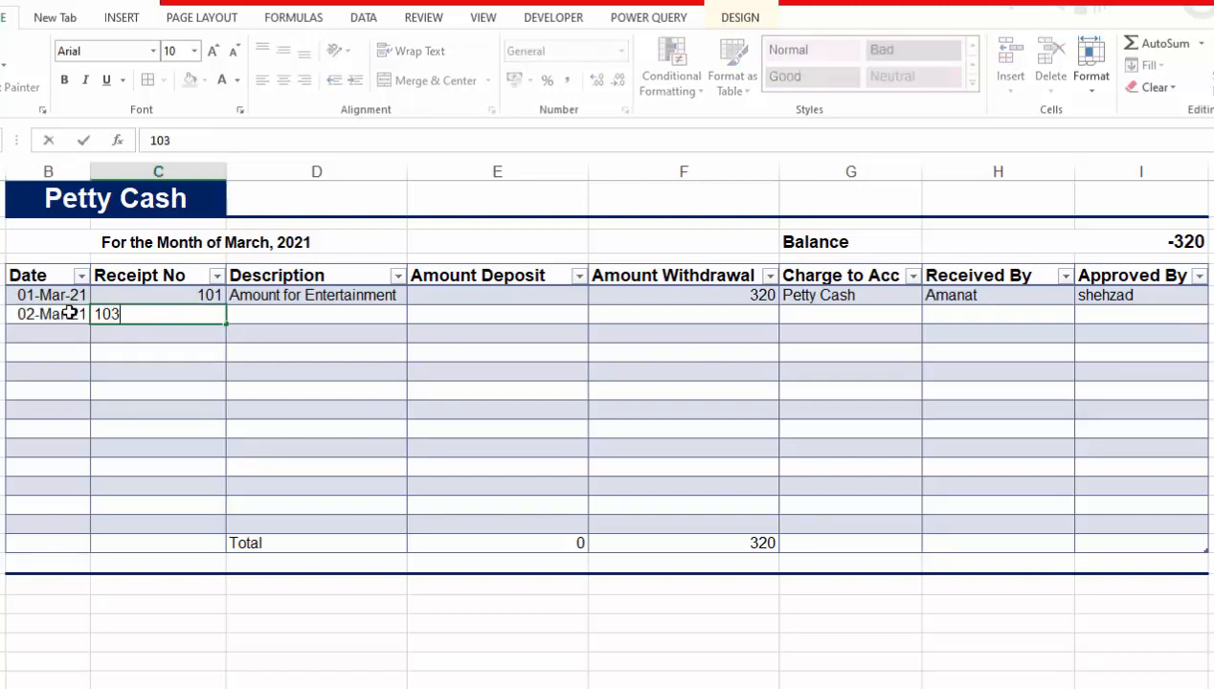
pyautogui.press('Tab')
pyautogui.write('Cash recec')
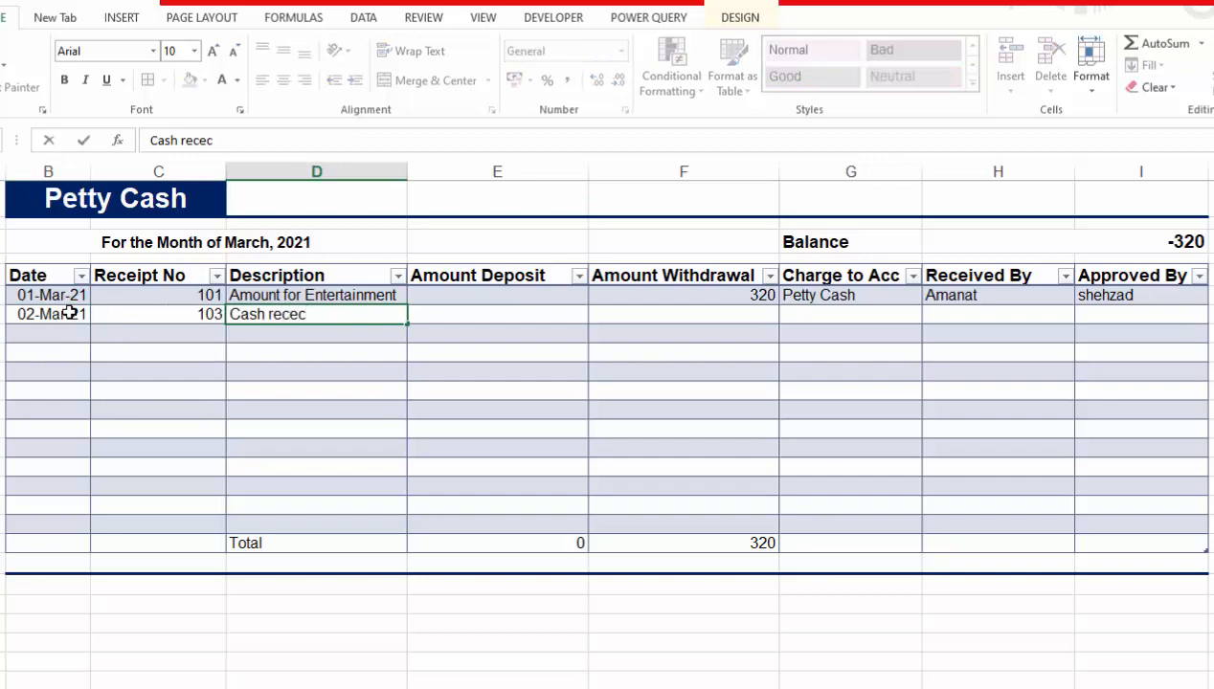
pyautogui.press('BackSpace')
pyautogui.write('ived against service')
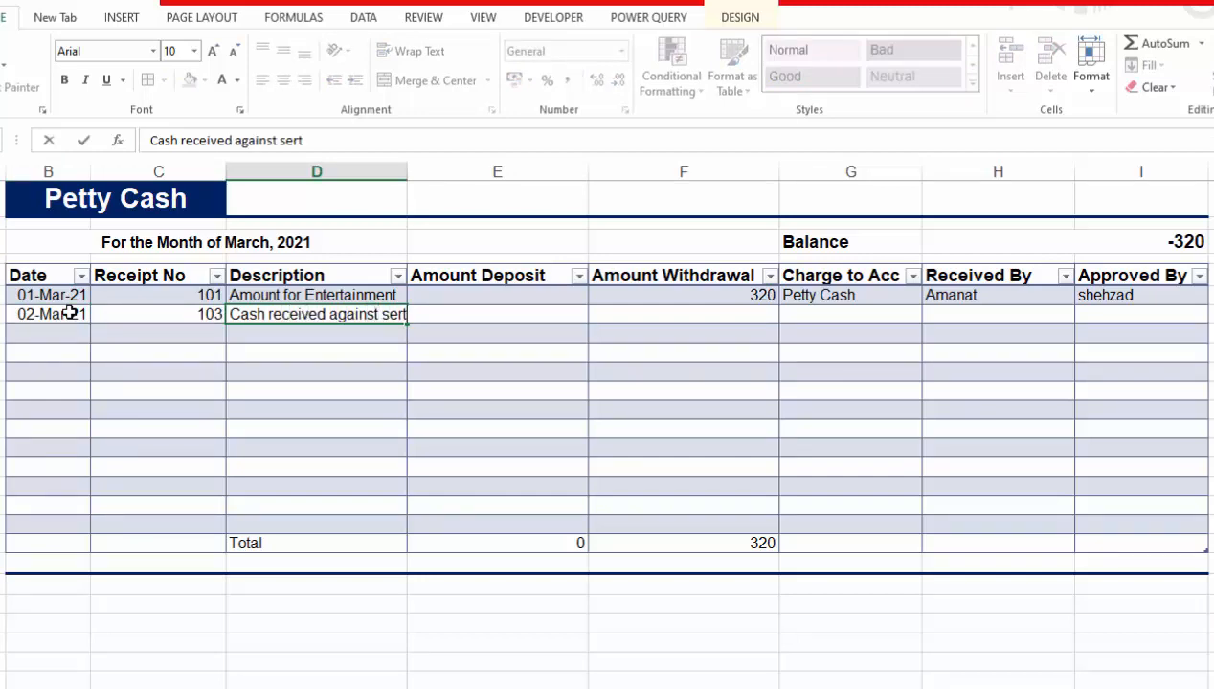
pyautogui.press('Tab')
pyautogui.write('1200')
pyautogui.press('Tab')
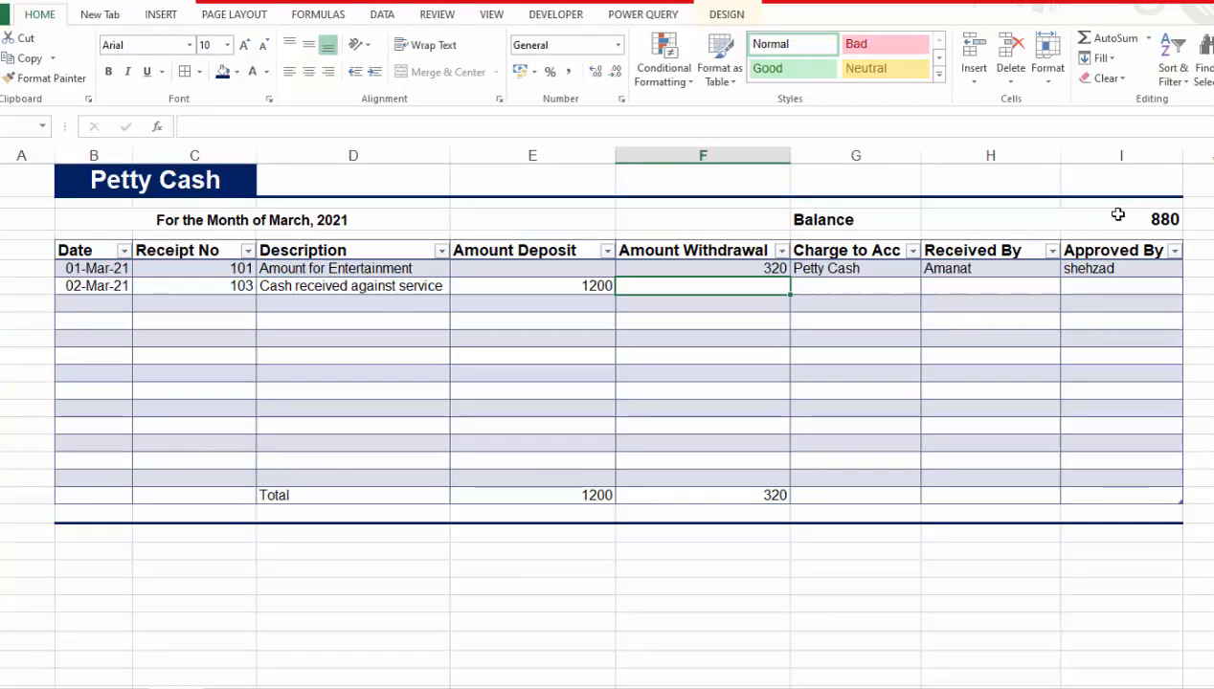
# - Reduce the Balance label and amount to font size 10 and format the balance amount as currency in Rs
pyautogui.moveTo(855, 219); pyautogui.dragTo(1075, 218)
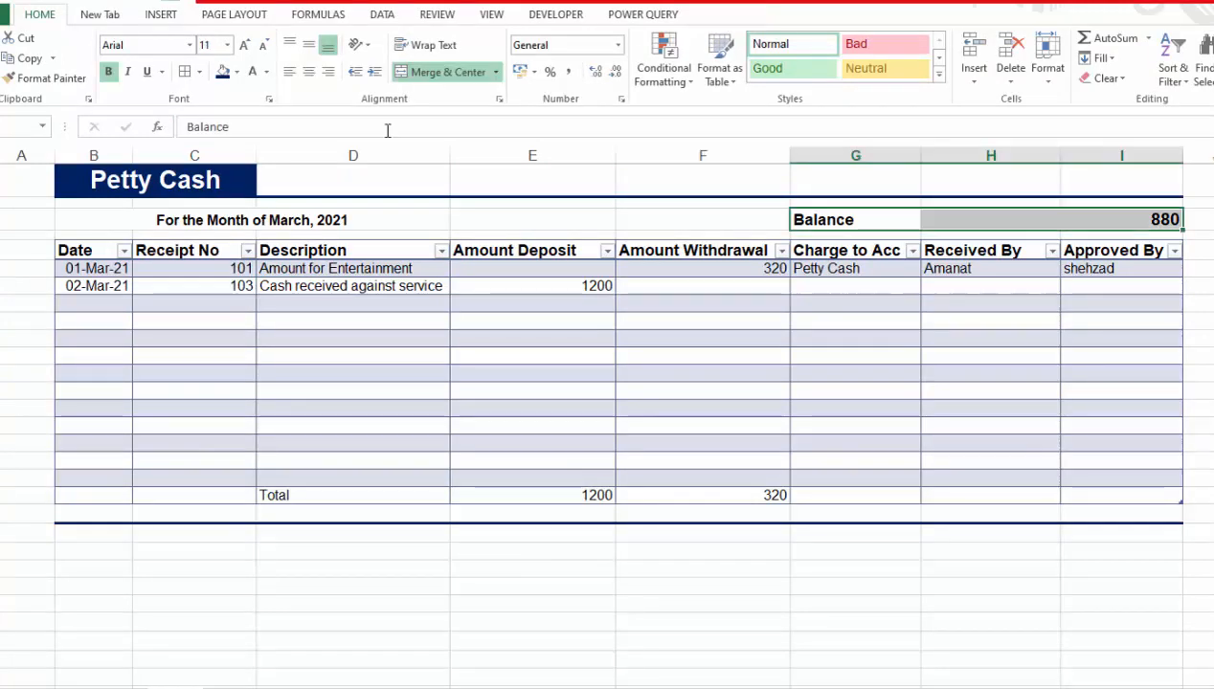
pyautogui.click(266, 48)
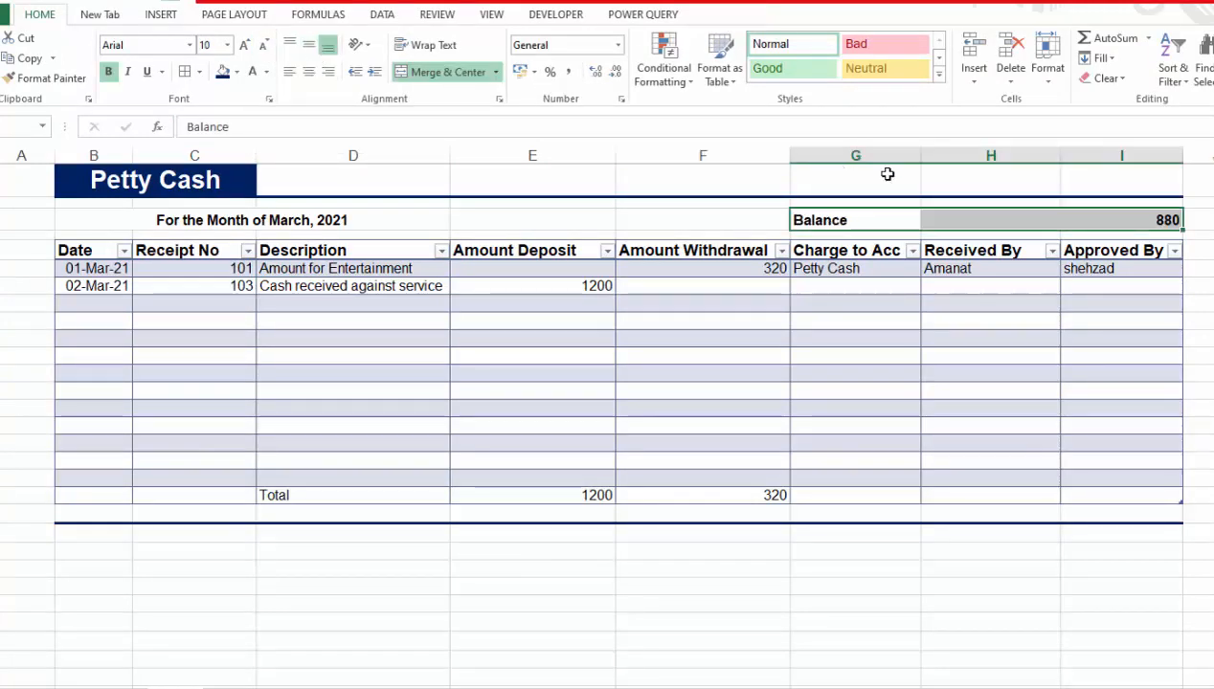
pyautogui.click(989, 226)
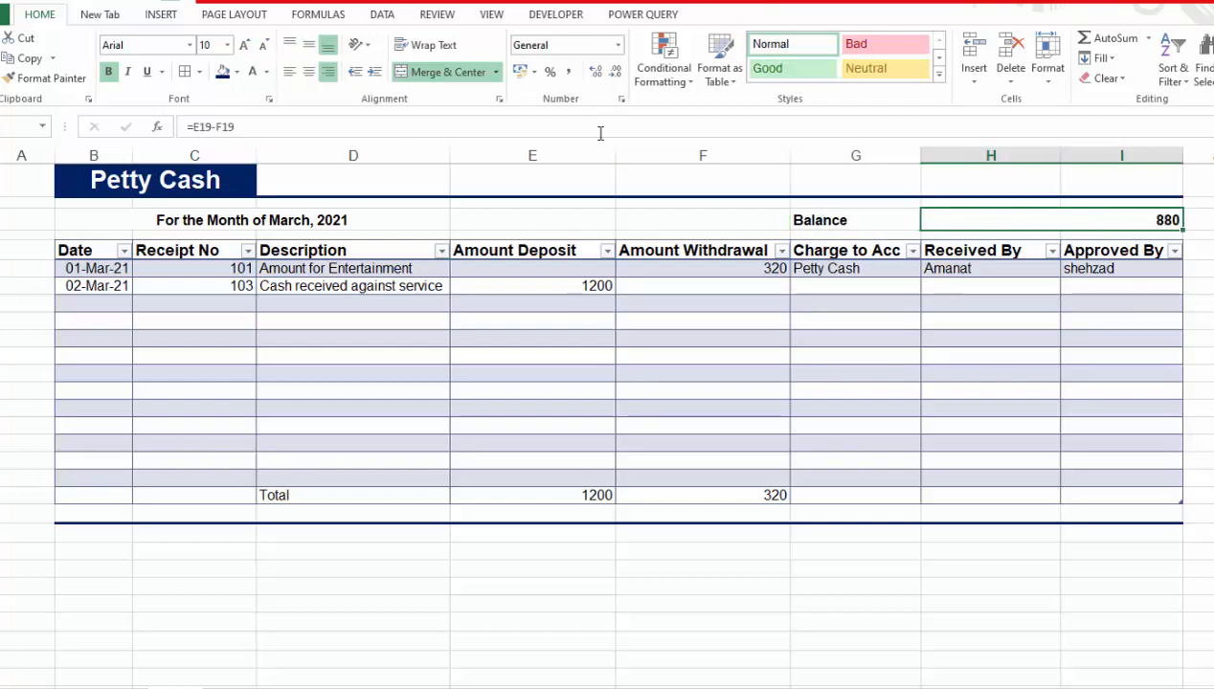
pyautogui.click(617, 46)
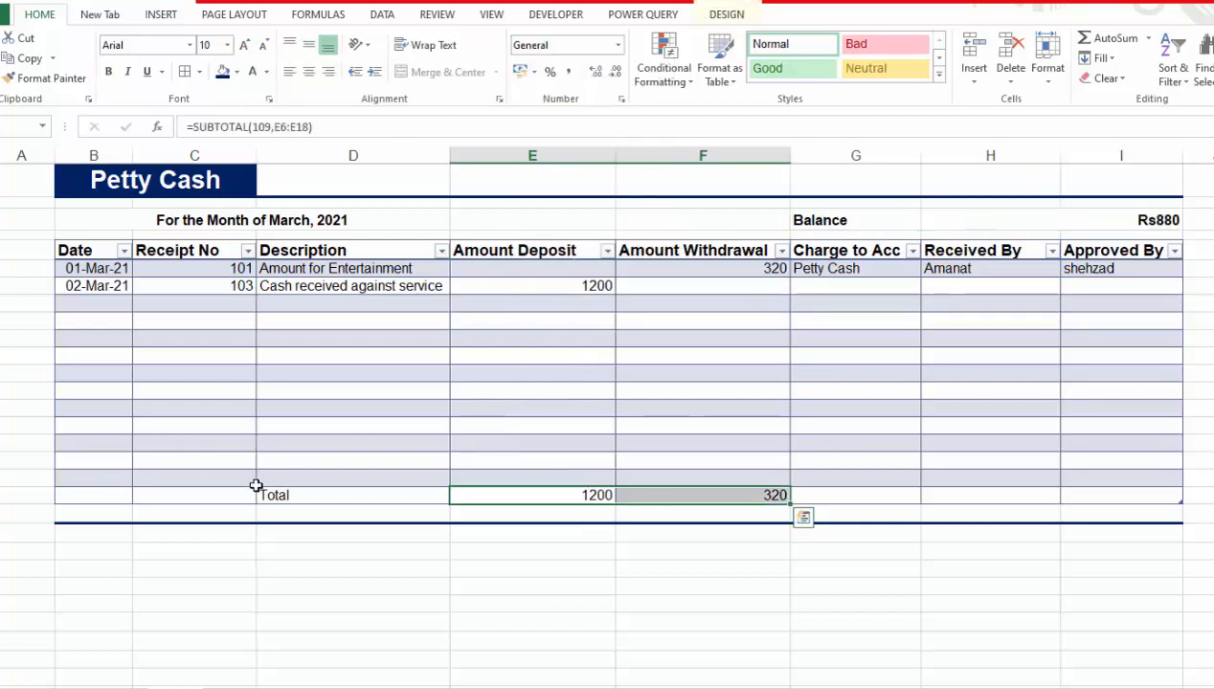
# - Make the "Total" label and the deposit and withdrawal sums in the total row bold
pyautogui.moveTo(286, 494); pyautogui.dragTo(626, 490)
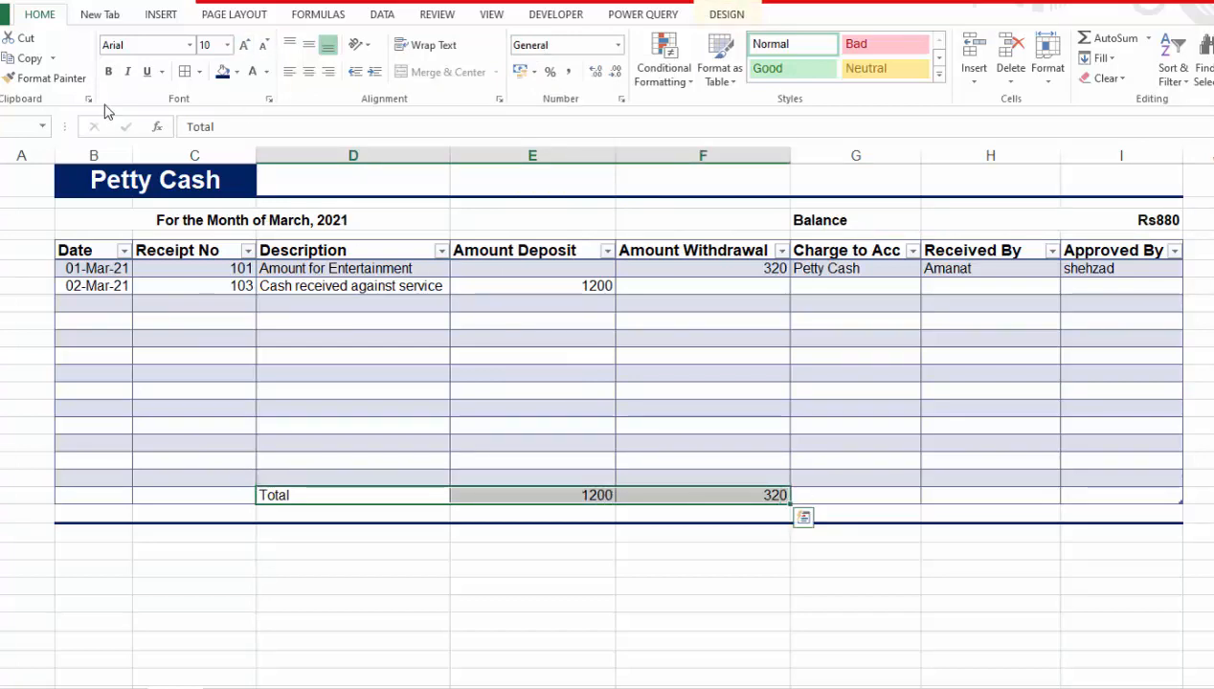
pyautogui.click(109, 72)
pyautogui.click(714, 547)
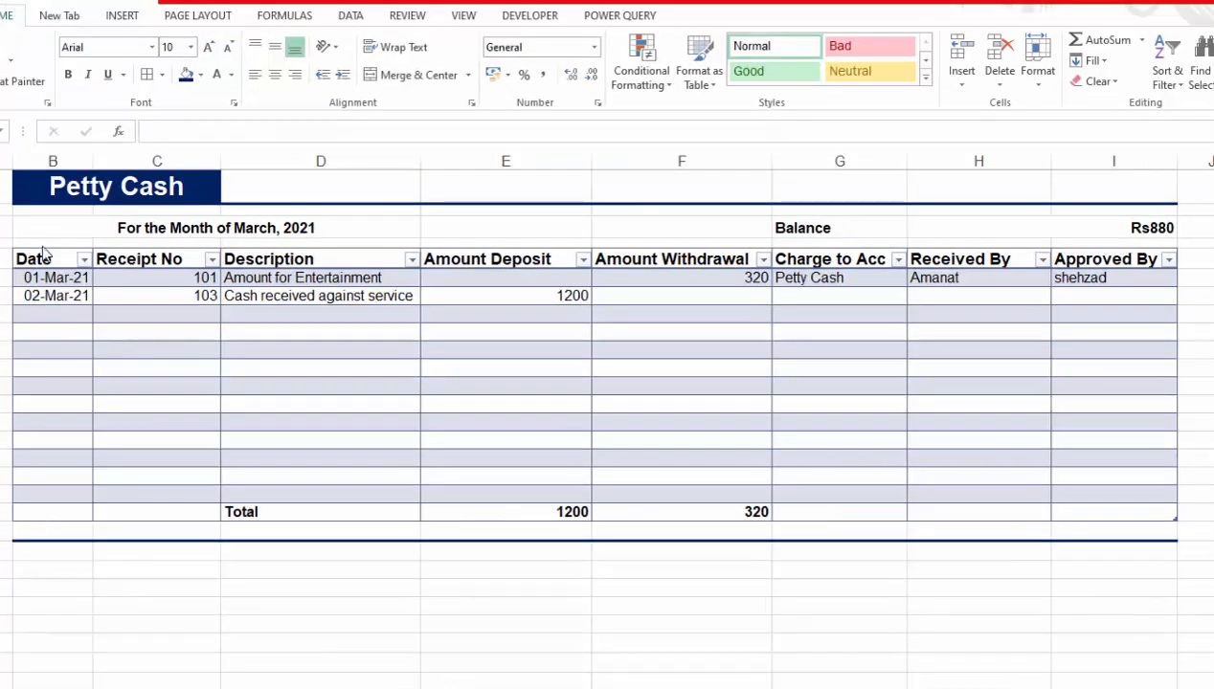
# - Fill the table's header row from Date to Approved By with dark blue and make its text white
pyautogui.click(53, 260)
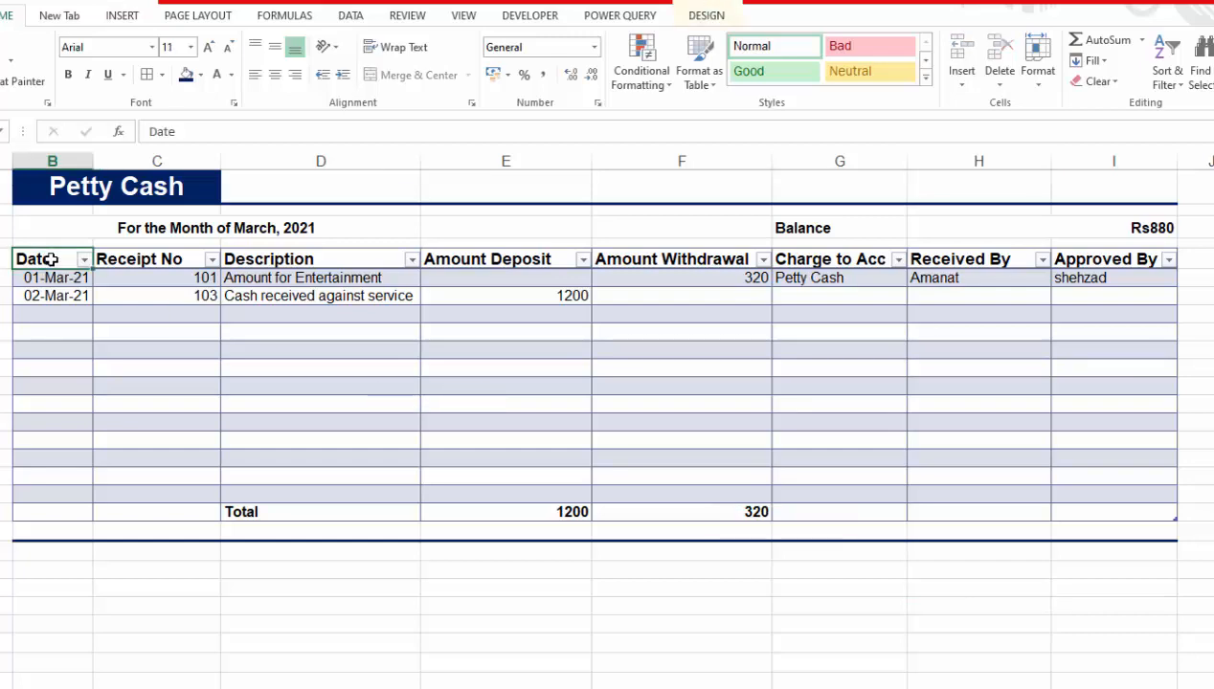
pyautogui.moveTo(52, 260); pyautogui.dragTo(350, 259)
pyautogui.moveTo(668, 258); pyautogui.dragTo(1111, 261)
pyautogui.click(201, 75)
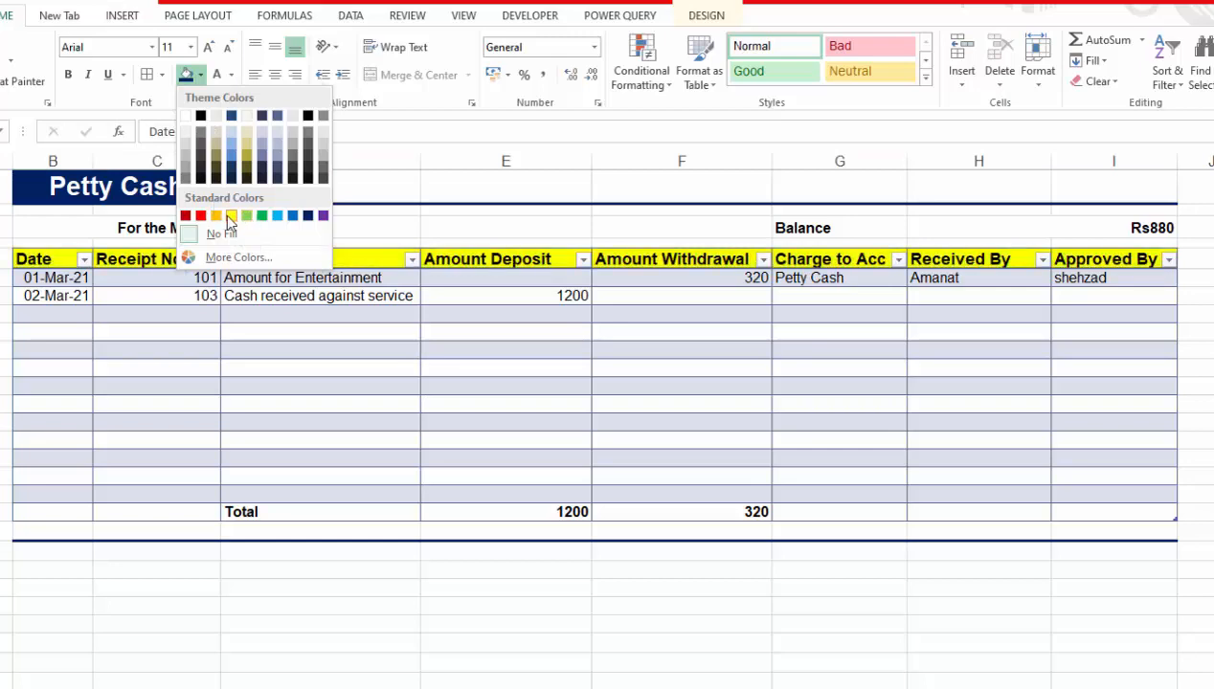
pyautogui.click(307, 216)
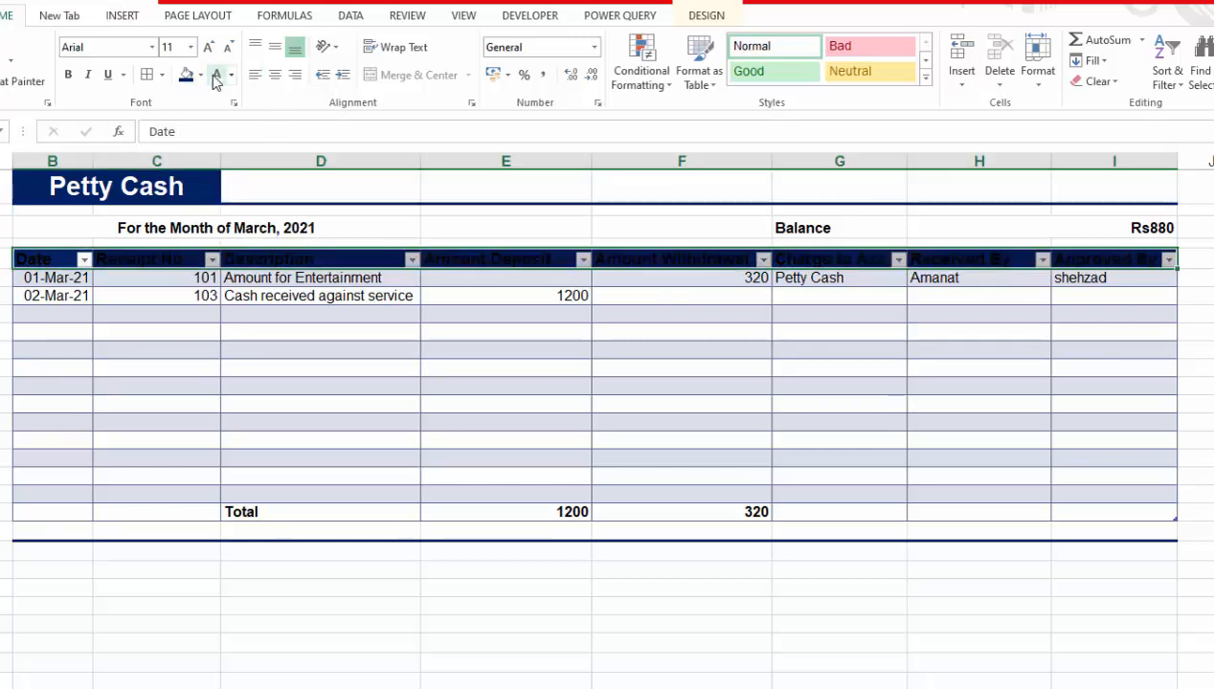
pyautogui.click(216, 76)
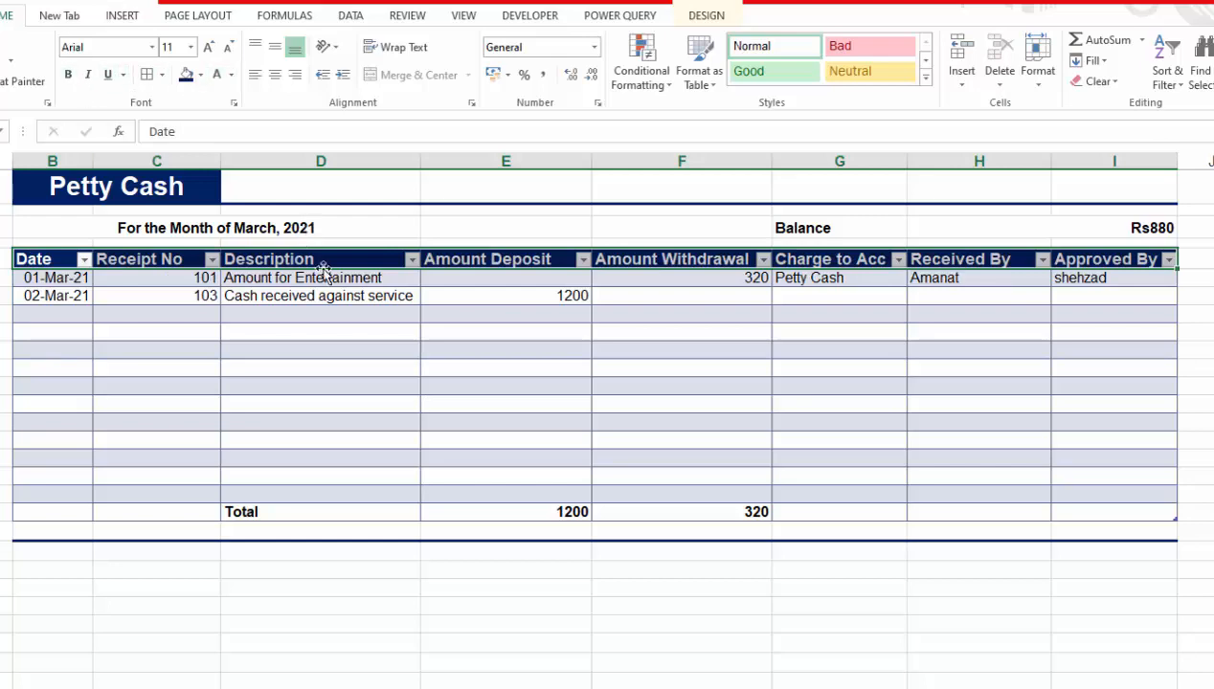
# - Fill the "Total" label and its two sums with dark blue and make their text white
pyautogui.moveTo(277, 512); pyautogui.dragTo(650, 514)
pyautogui.click(186, 74)
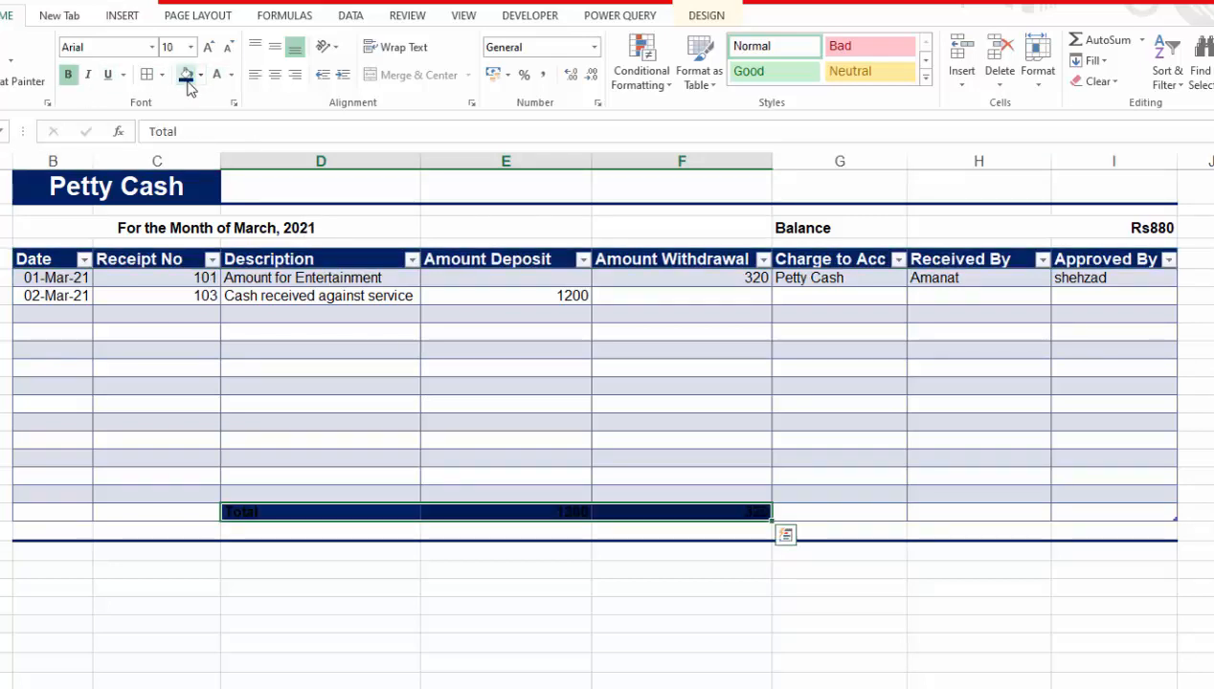
pyautogui.click(817, 648)
# - Fill the Balance label and amount cells with dark blue and make their text white
pyautogui.moveTo(831, 230); pyautogui.dragTo(998, 226)
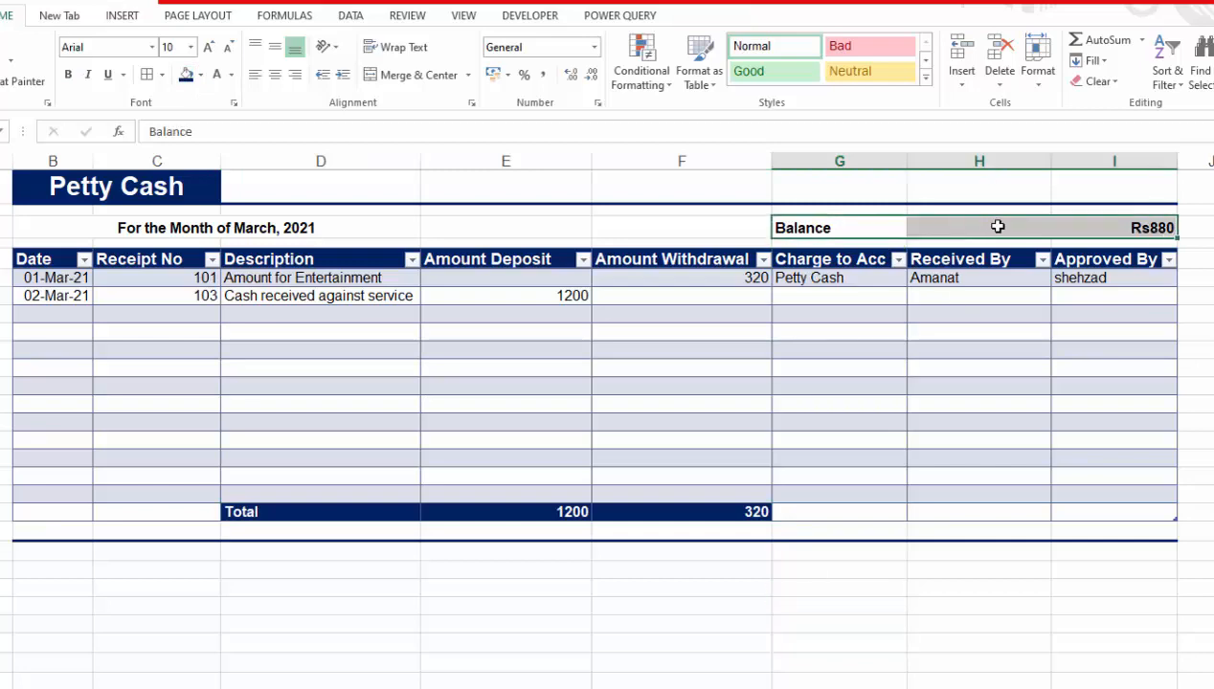
pyautogui.click(186, 75)
pyautogui.click(217, 75)
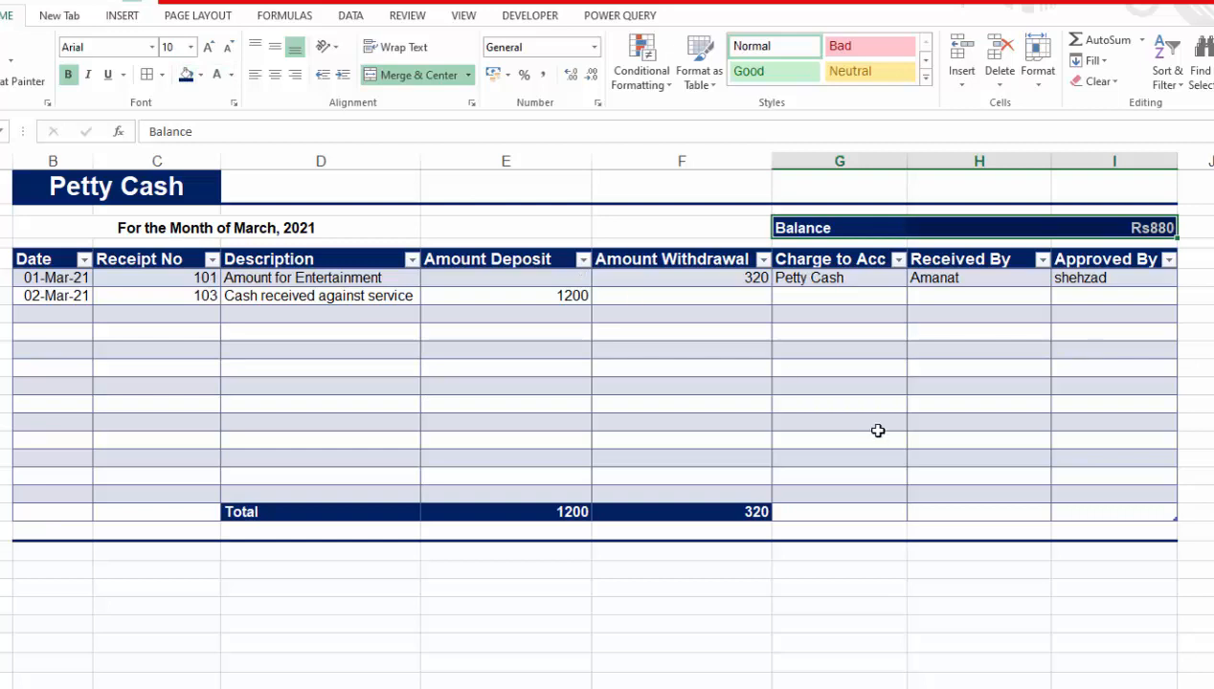
pyautogui.click(917, 538)
pyautogui.click(921, 567)
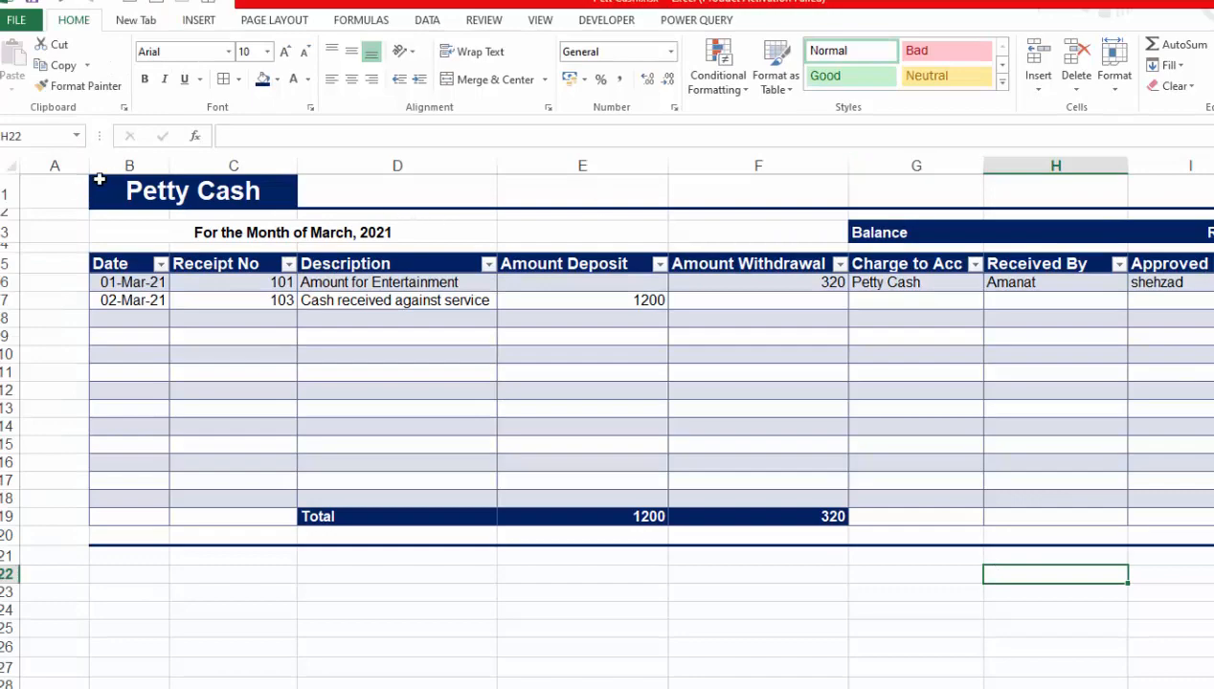
# - Insert a blank row above the Petty Cash title and narrow column A to a slim margin
pyautogui.rightClick(7, 194)
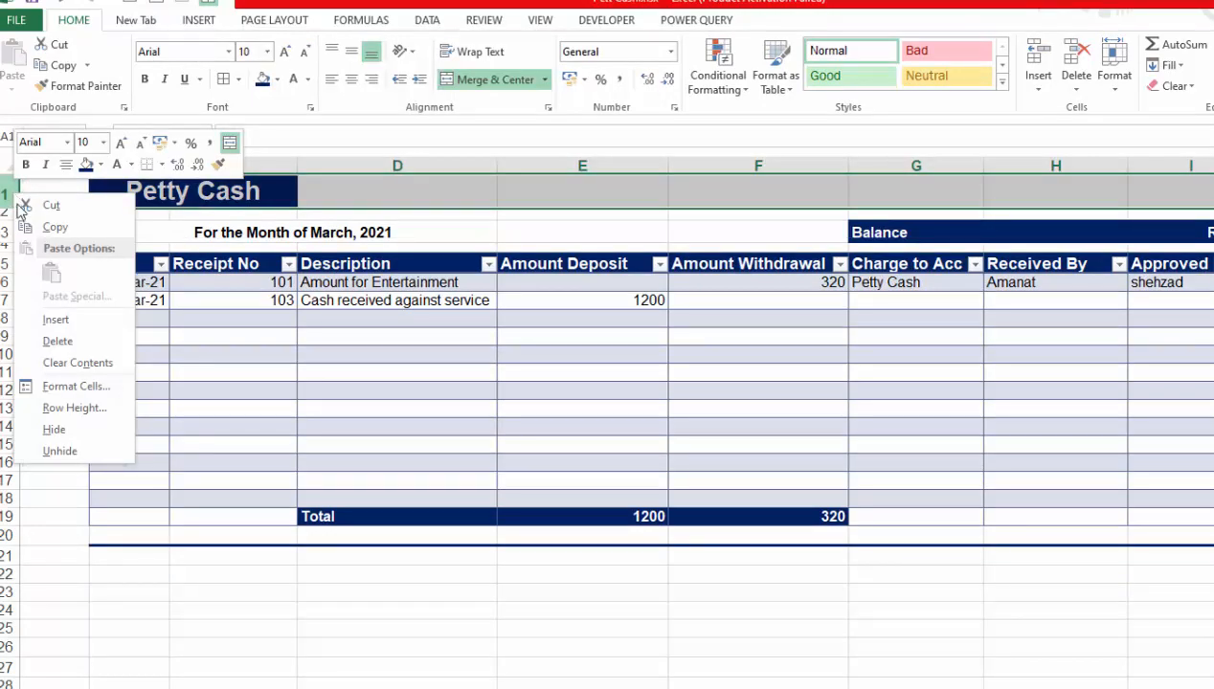
pyautogui.click(56, 317)
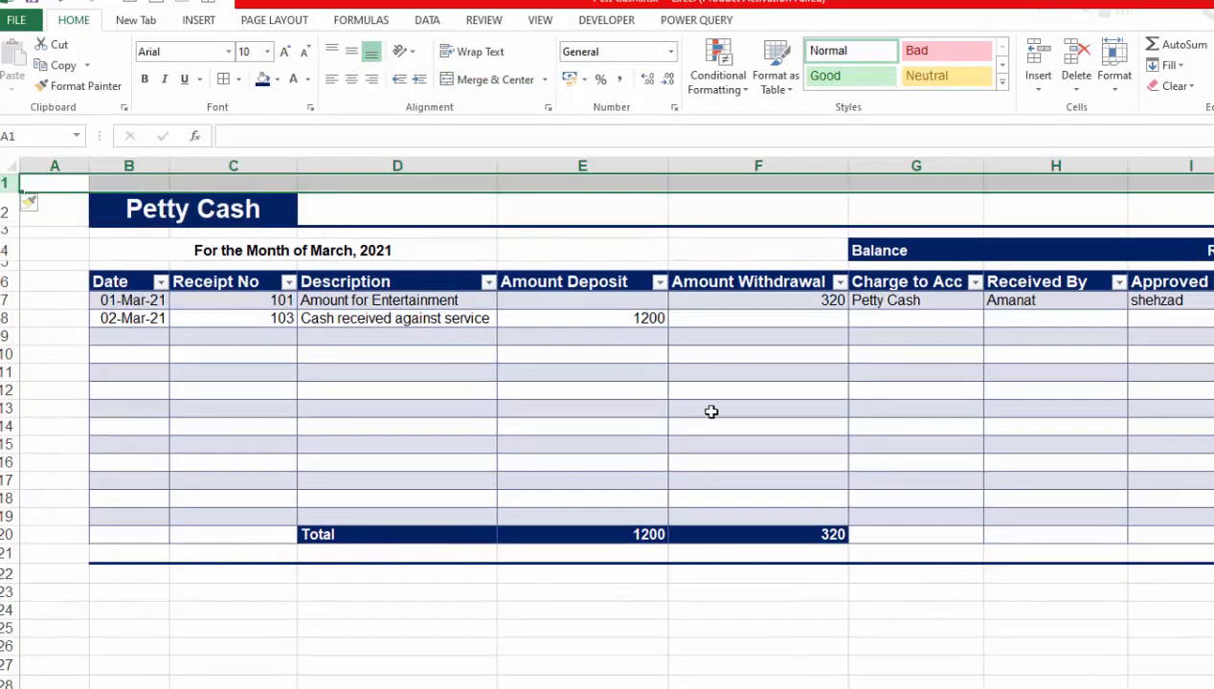
pyautogui.moveTo(89, 165); pyautogui.dragTo(0, 171)
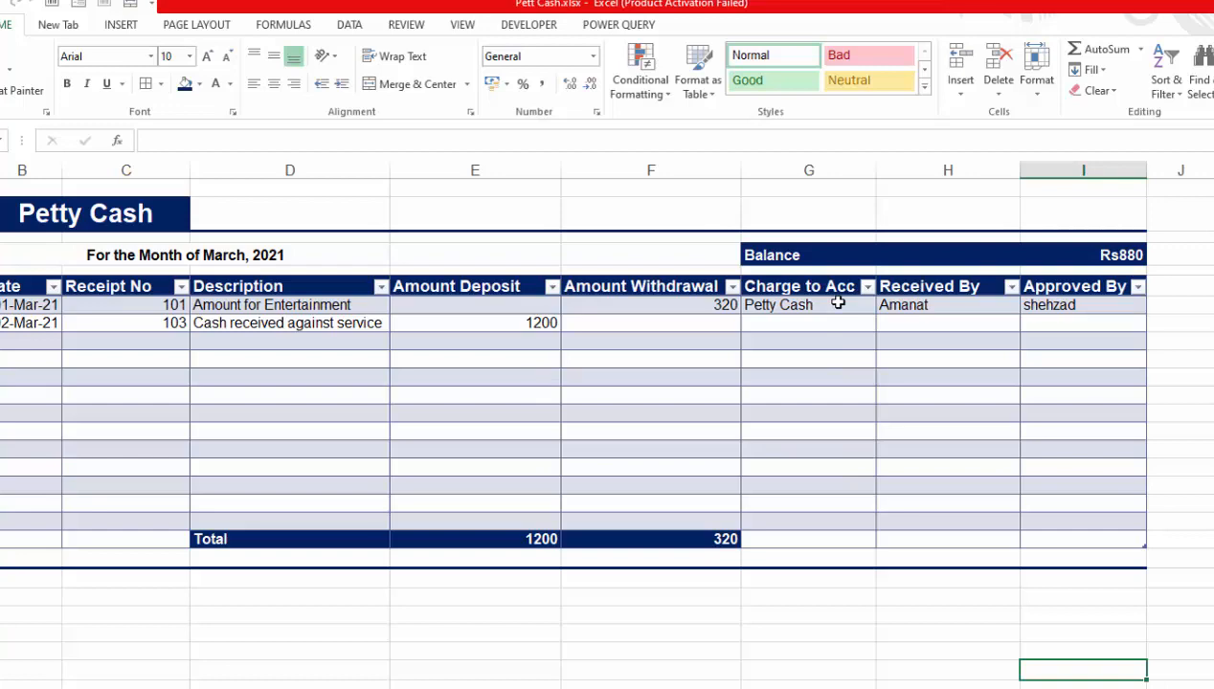
# - Clear the Charge to Acc value of the first log entry
pyautogui.click(837, 303)
pyautogui.press('BackSpace')
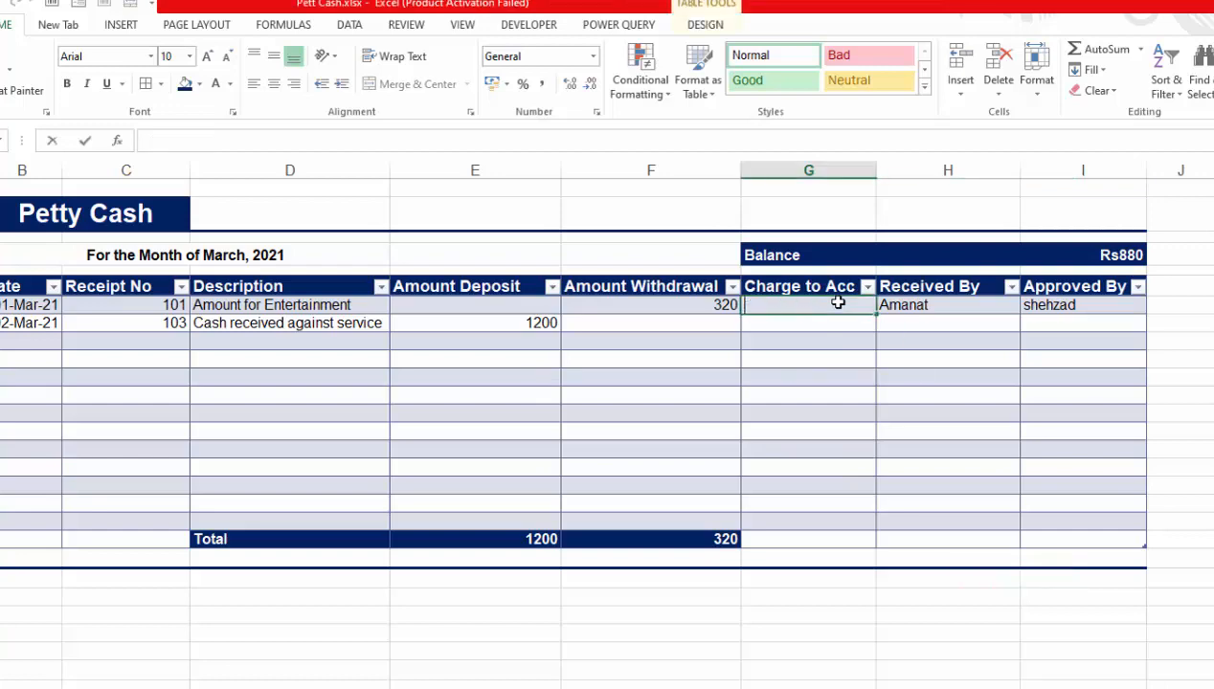
pyautogui.click(818, 558)
pyautogui.click(793, 652)
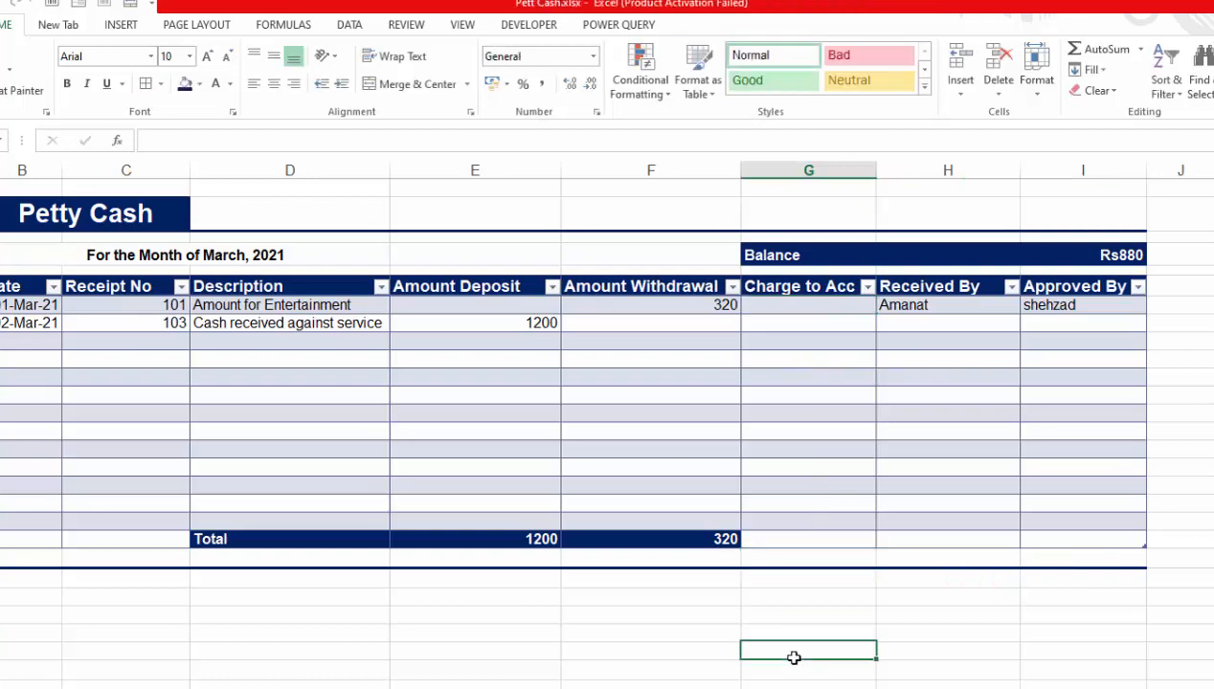
# - Add list data validation to the Charge to Acc cells of all entry rows with the options Petty cash and Meezan Bank
pyautogui.moveTo(789, 306); pyautogui.dragTo(804, 522)
pyautogui.click(349, 24)
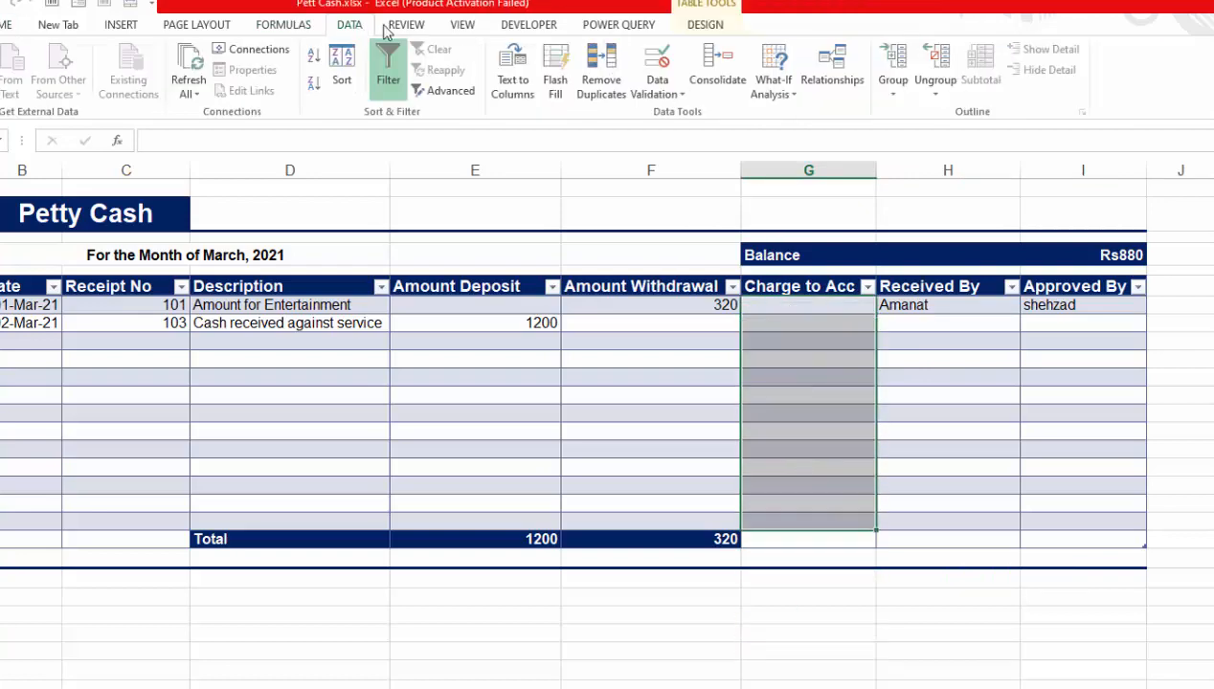
pyautogui.click(657, 94)
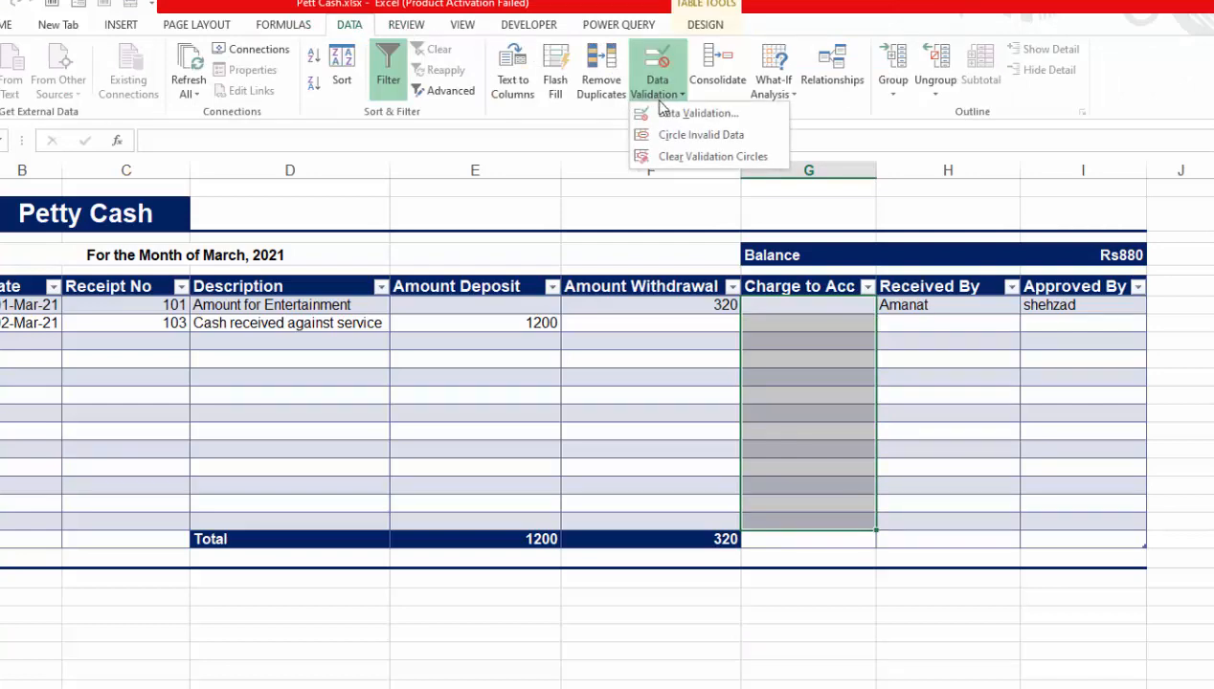
pyautogui.click(685, 109)
pyautogui.click(751, 334)
pyautogui.click(748, 386)
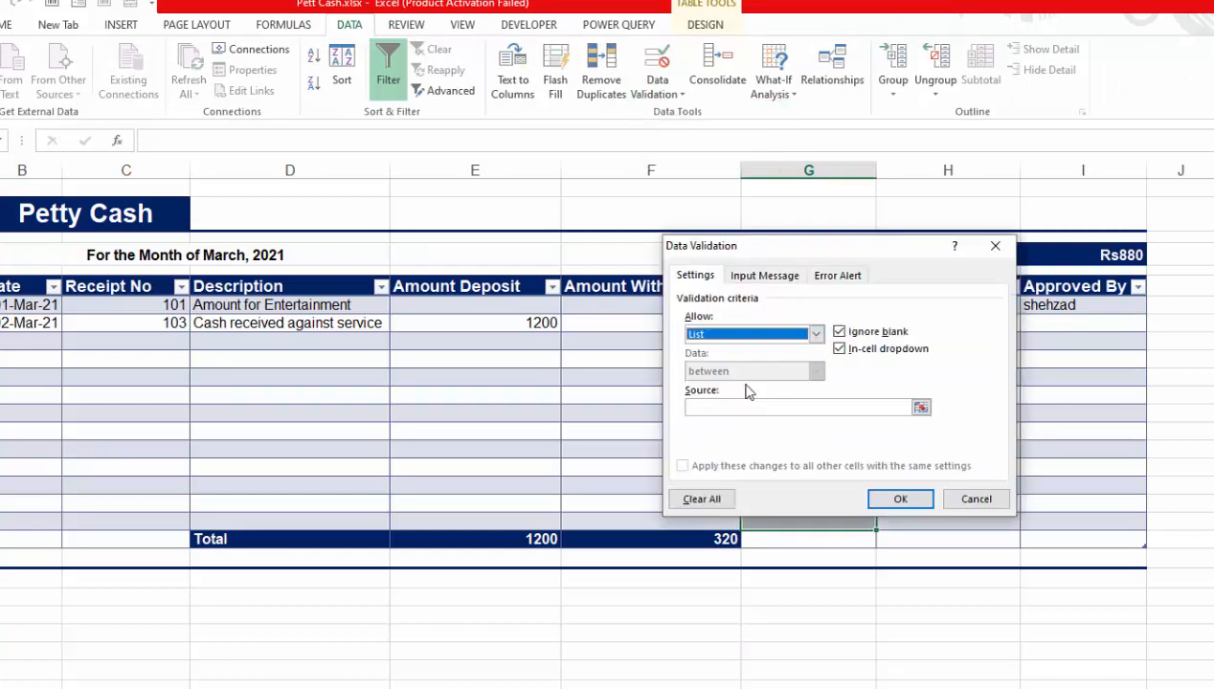
pyautogui.click(737, 410)
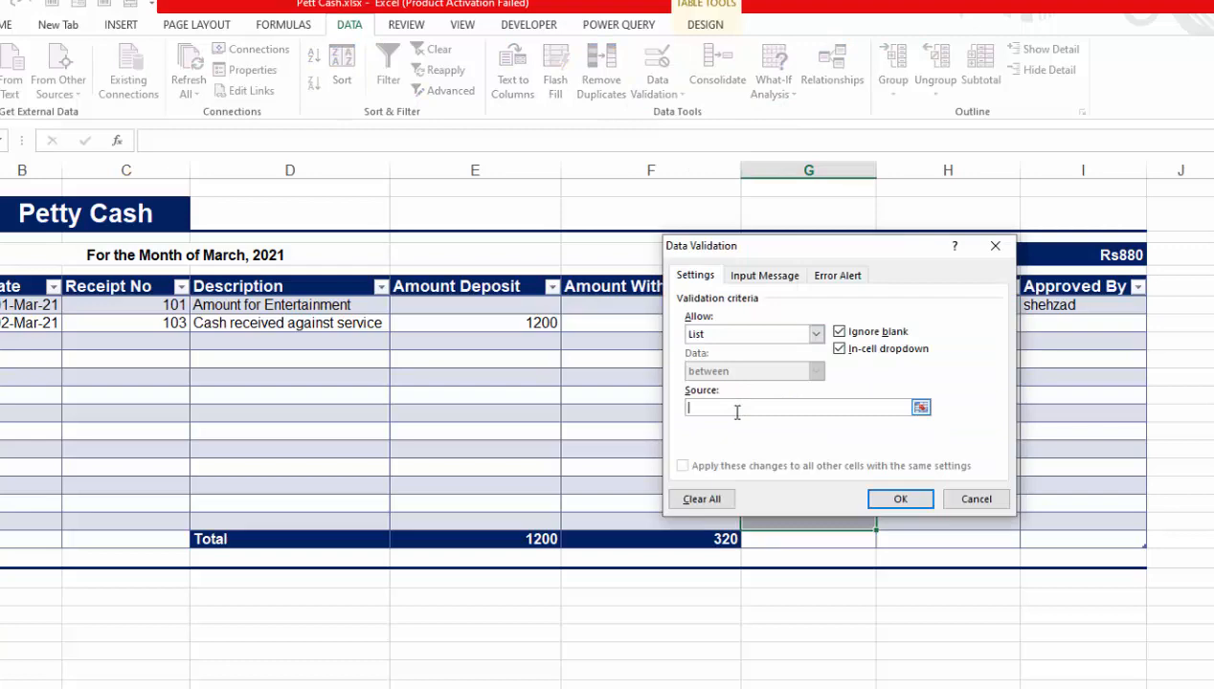
pyautogui.write('Petty cash, Meezan Ba')
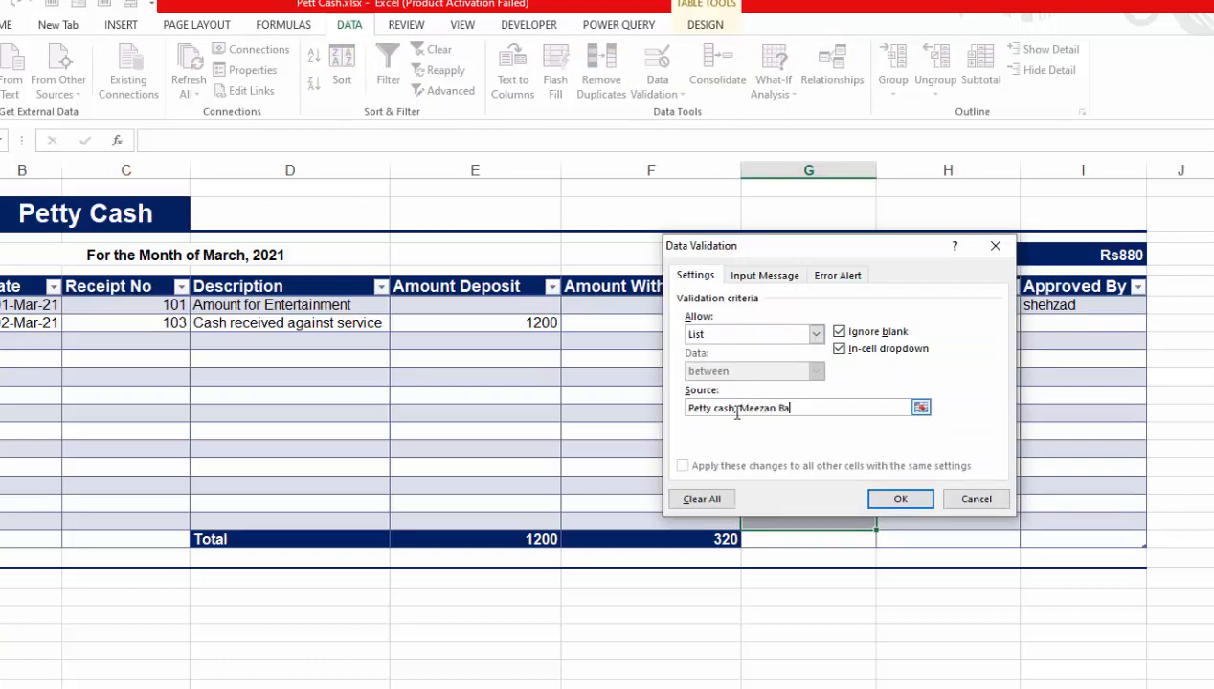
pyautogui.write('nk,')
pyautogui.click(898, 498)
# - Set Charge to Acc from the drop-down list to Petty cash for the first entry and Meezan Bank for the second
pyautogui.click(833, 304)
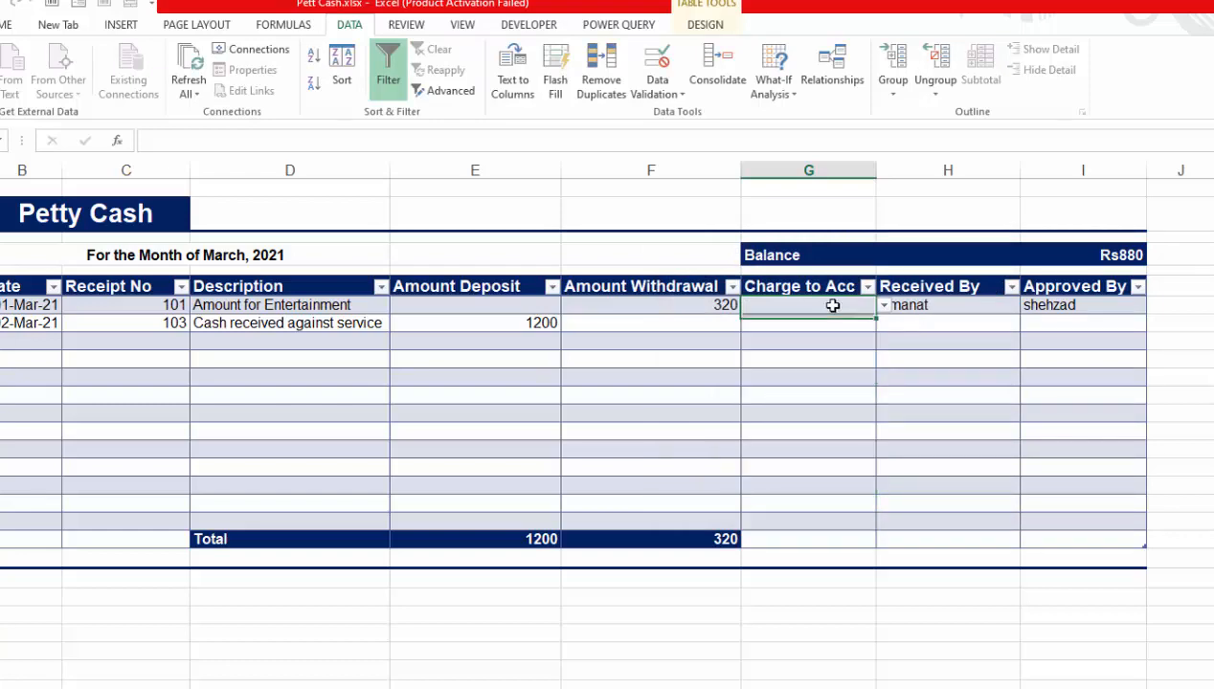
pyautogui.click(883, 307)
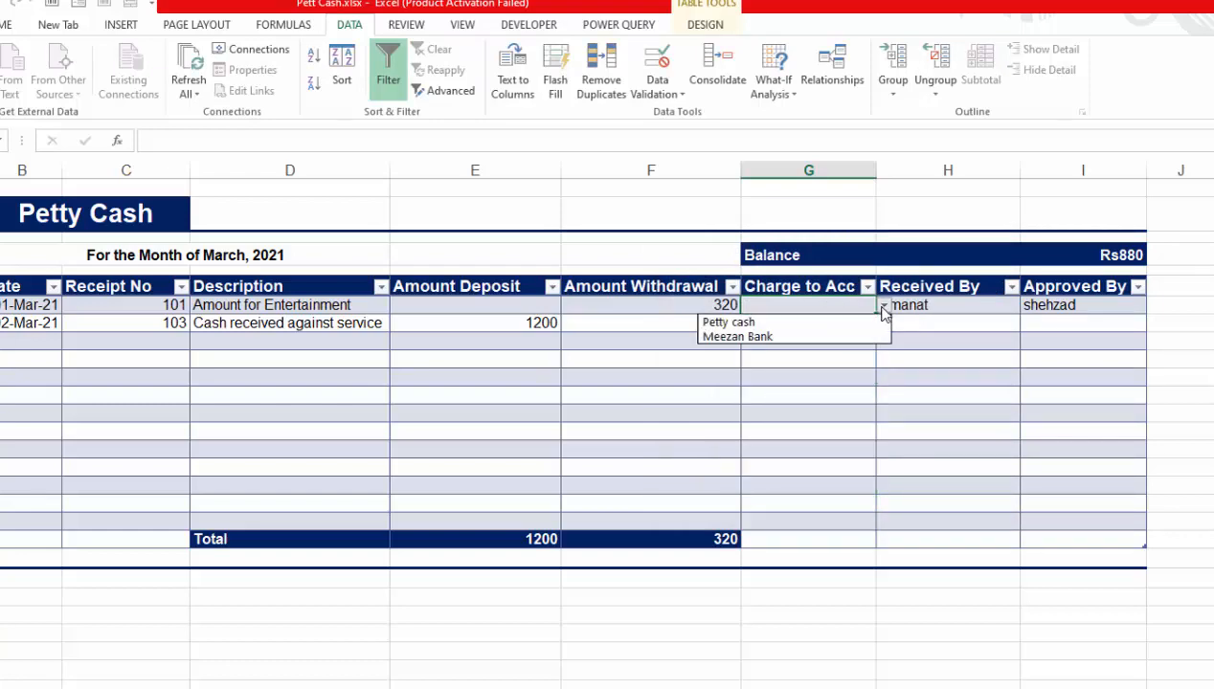
pyautogui.click(799, 321)
pyautogui.click(812, 330)
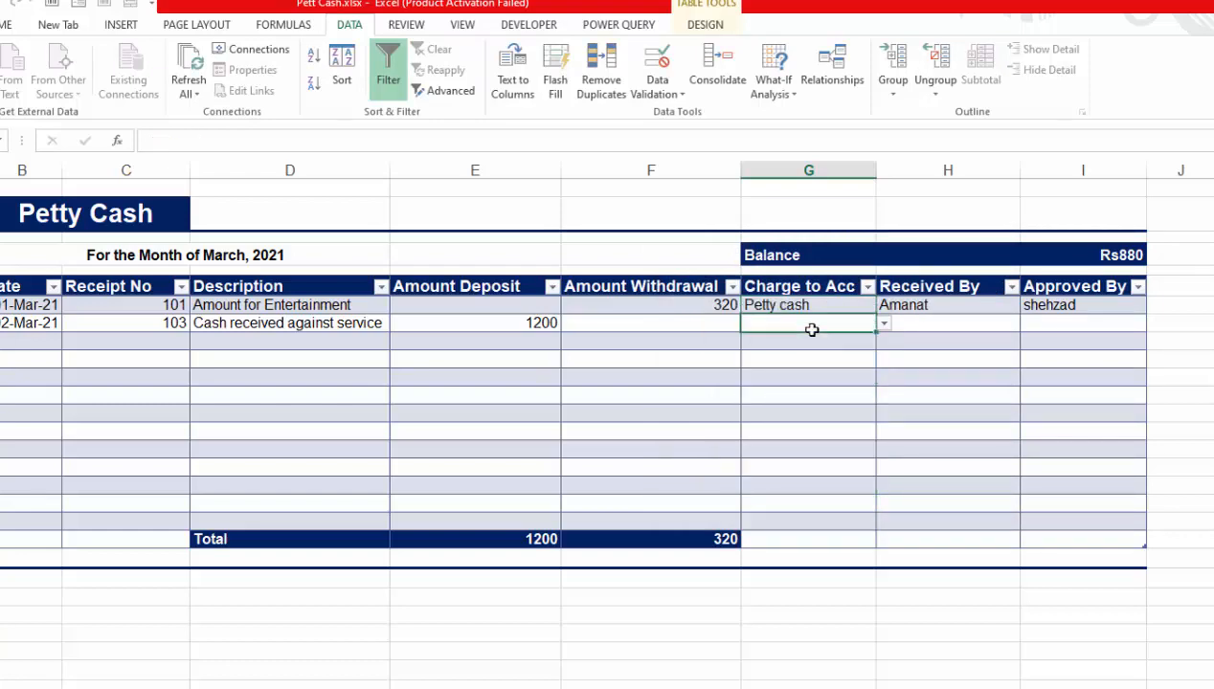
pyautogui.click(883, 329)
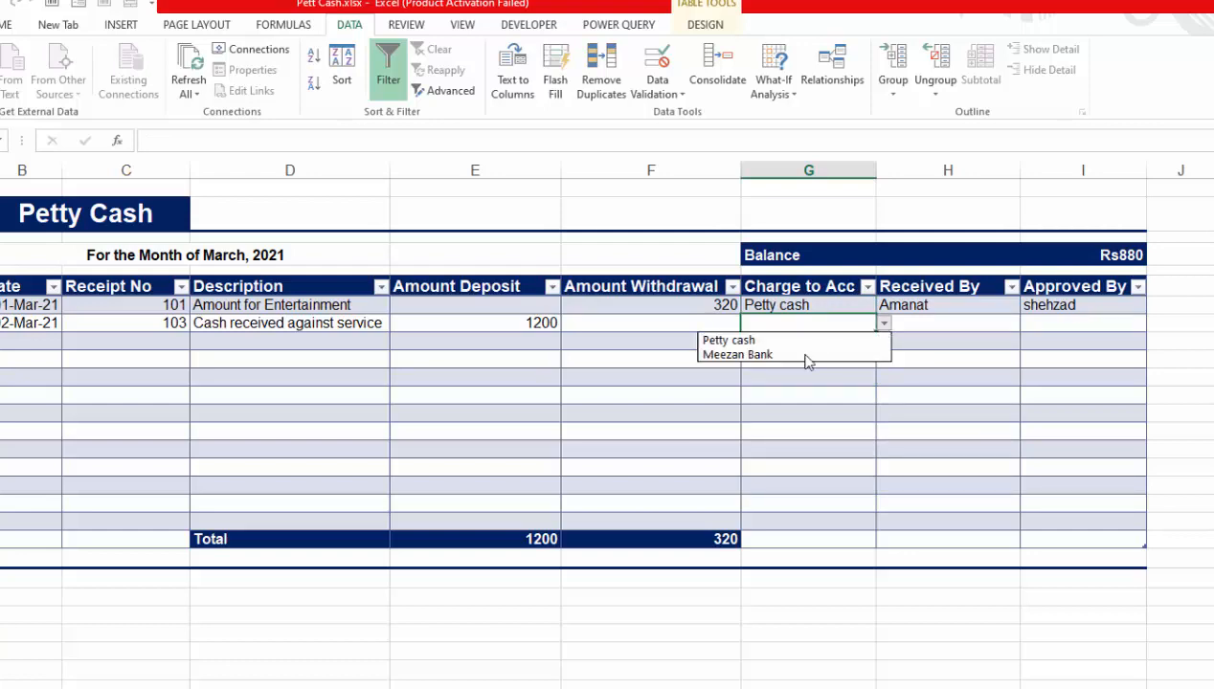
pyautogui.click(805, 352)
# - Apply comma style and bold to the Amount Deposit and Amount Withdrawal cells, including their totals
pyautogui.moveTo(478, 304); pyautogui.dragTo(649, 521)
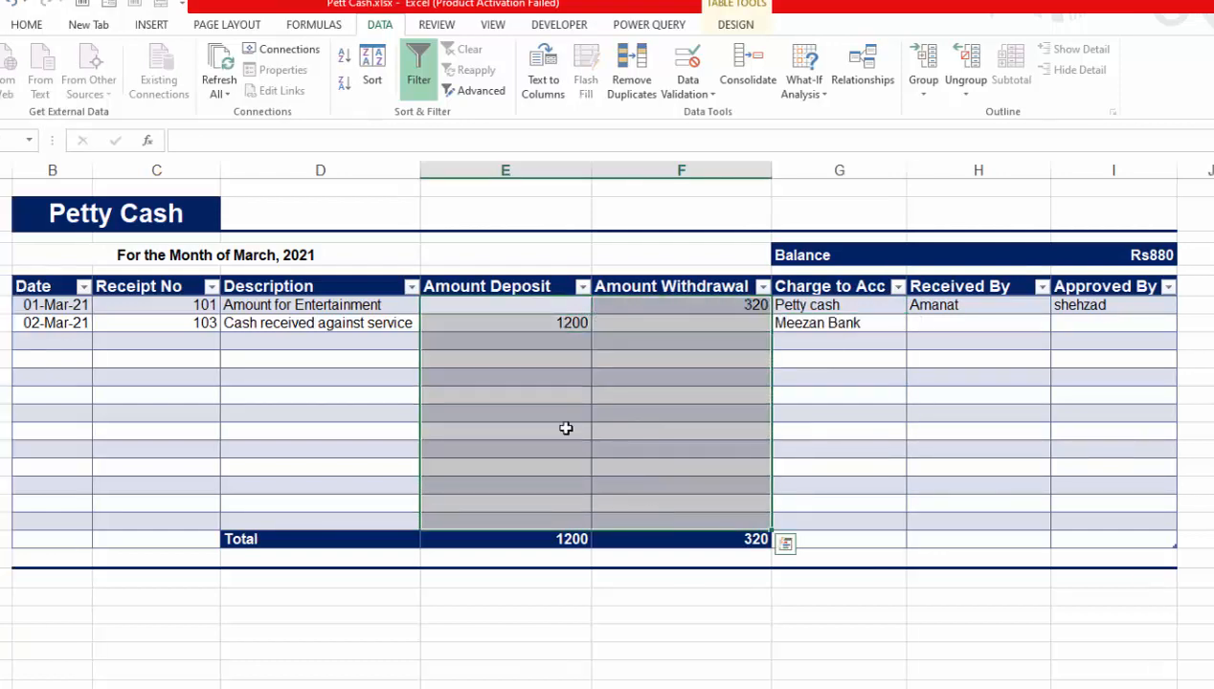
pyautogui.click(26, 24)
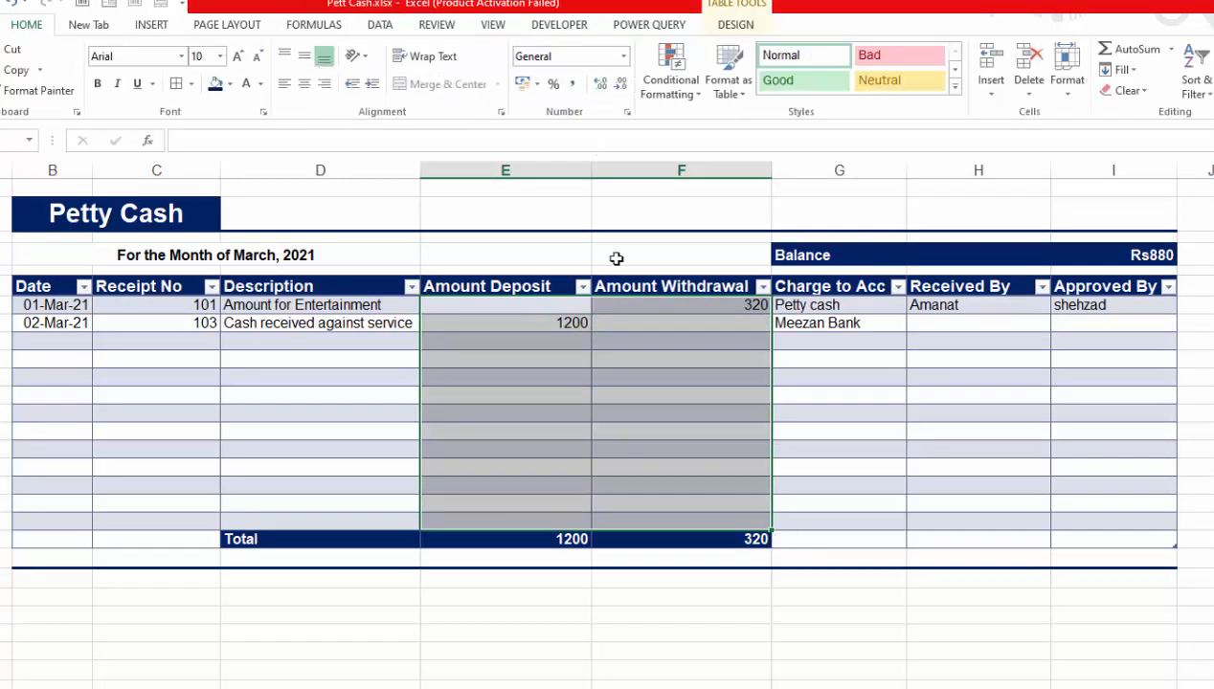
pyautogui.hotkey('shift', 'Down')
pyautogui.click(576, 85)
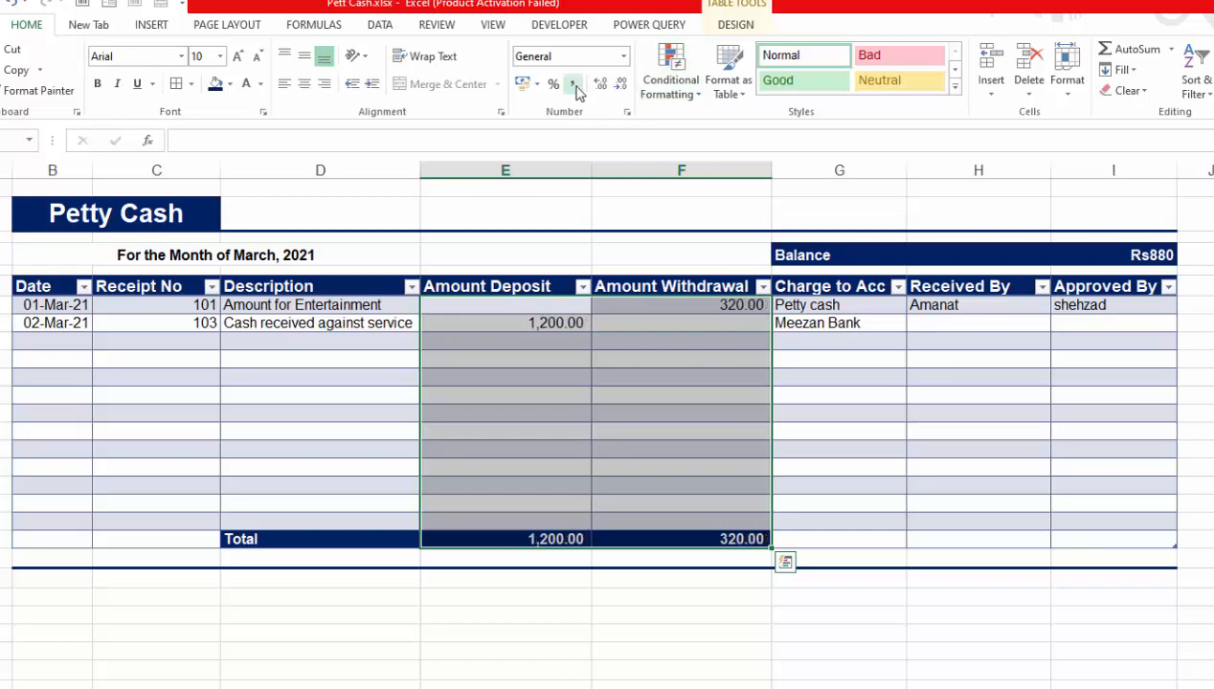
pyautogui.click(98, 84)
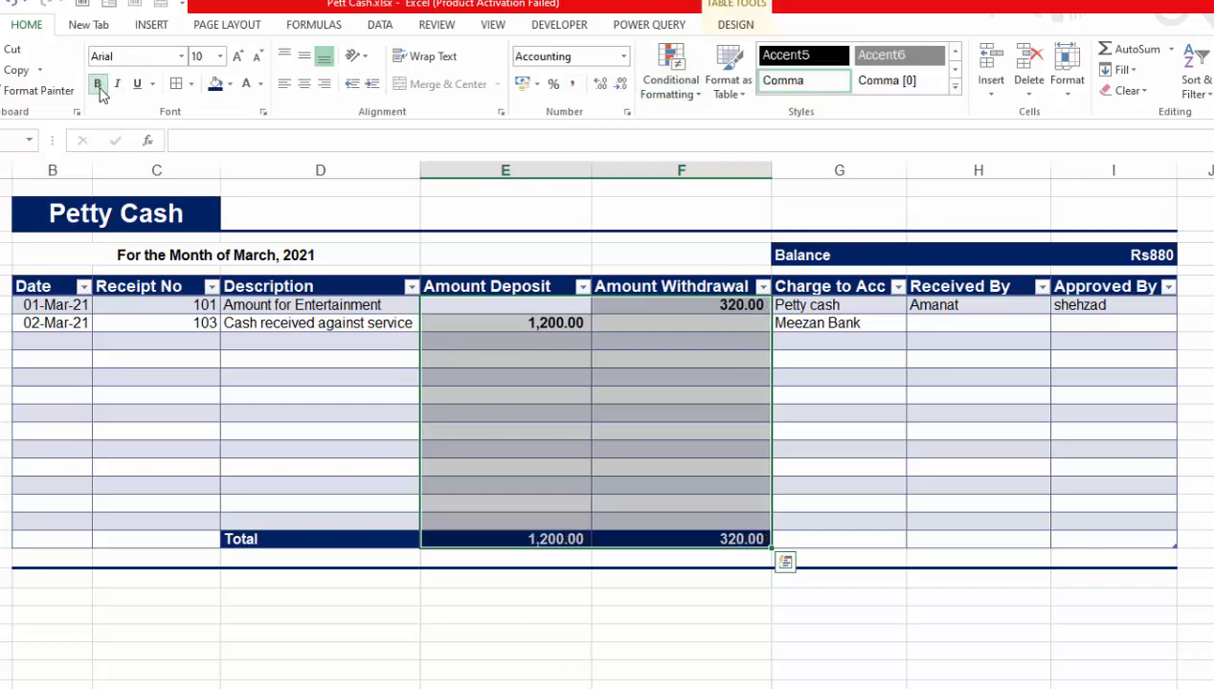
pyautogui.click(807, 676)
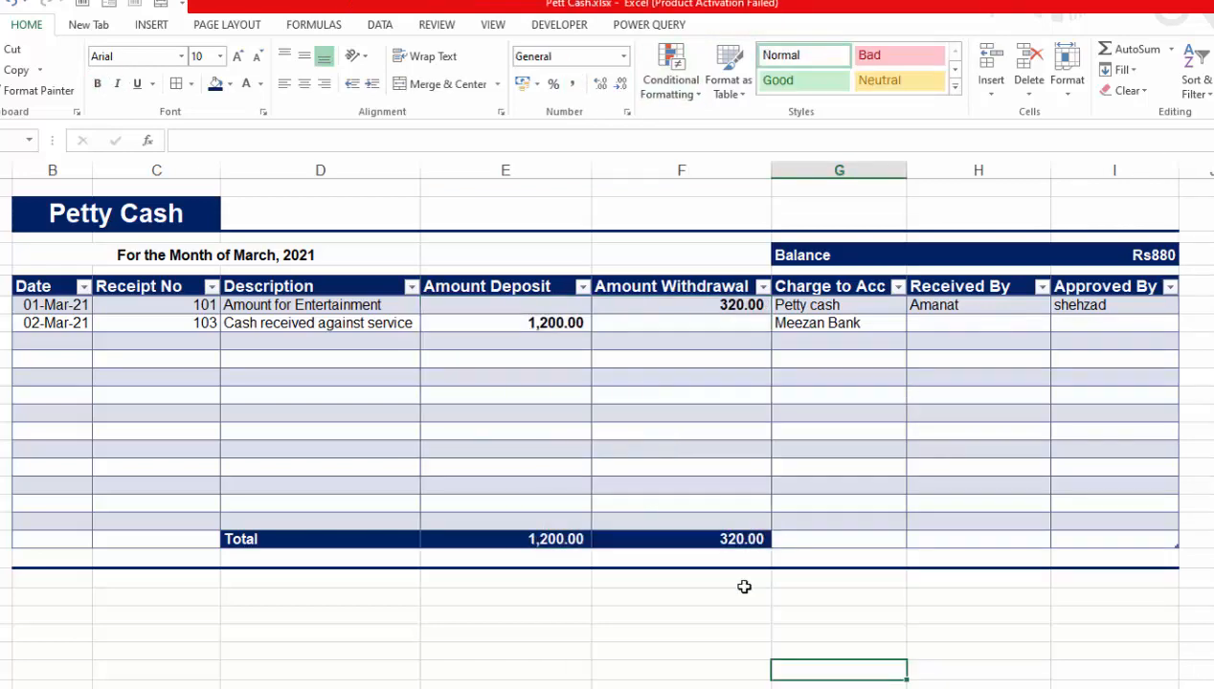
pyautogui.click(686, 613)
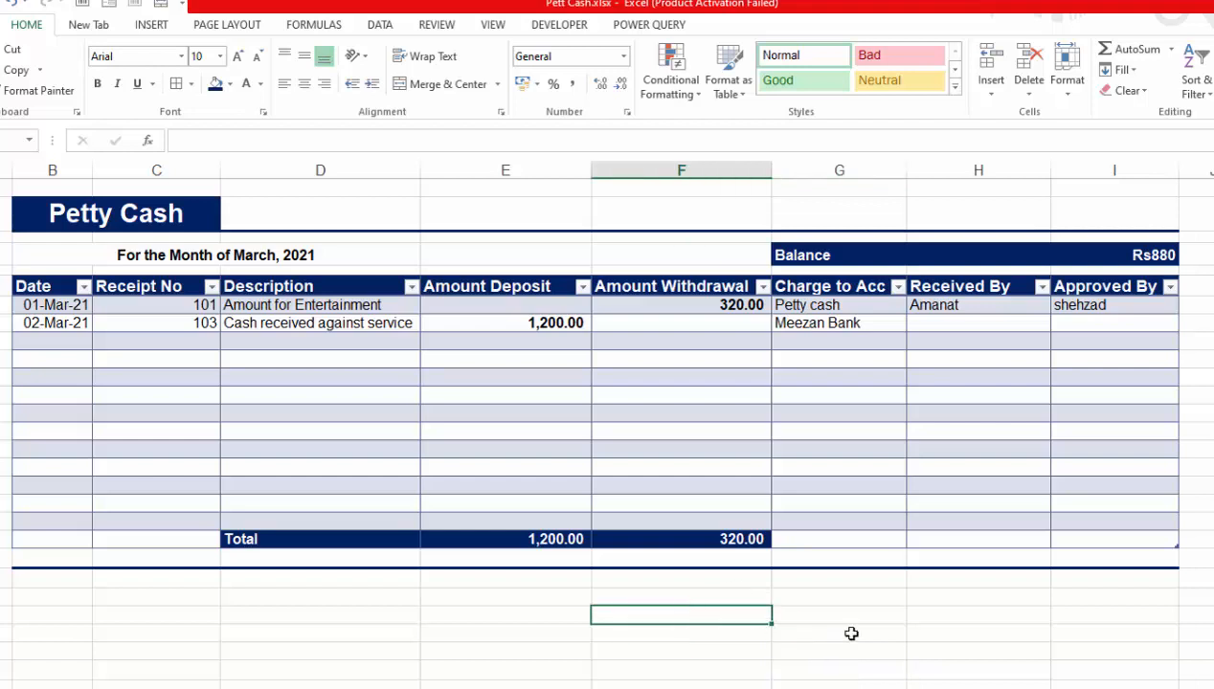